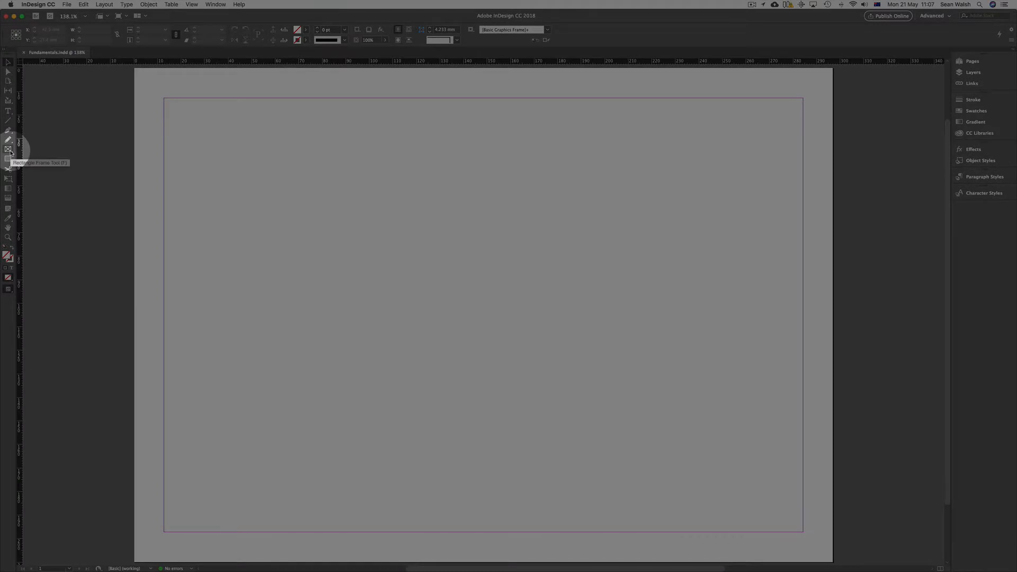
- Create a rectangular frame about 80 × 84 mm at the page's upper-left margin corner and place Hotel.jpg in it
click(8, 150)
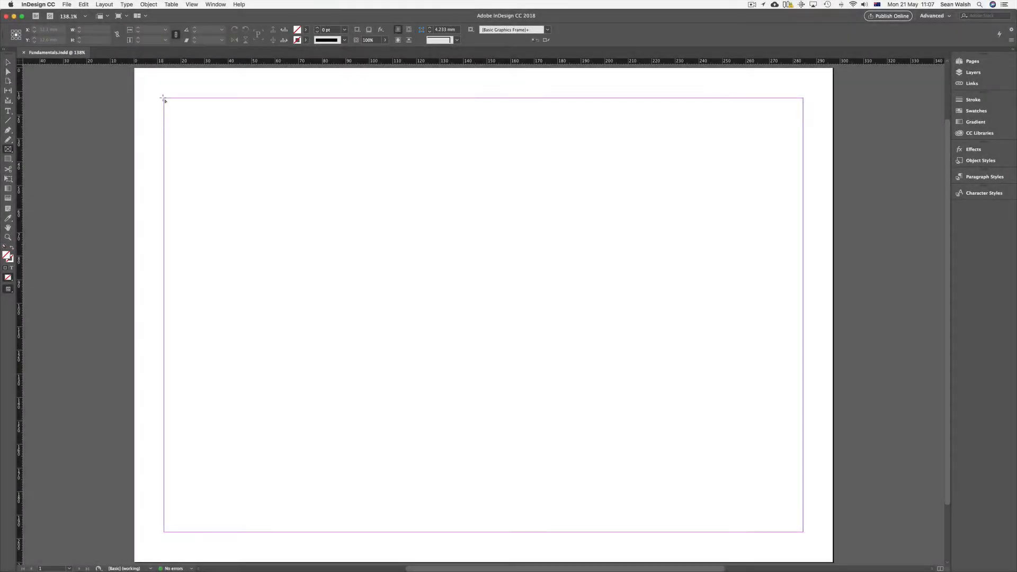
drag(163, 100, 352, 296)
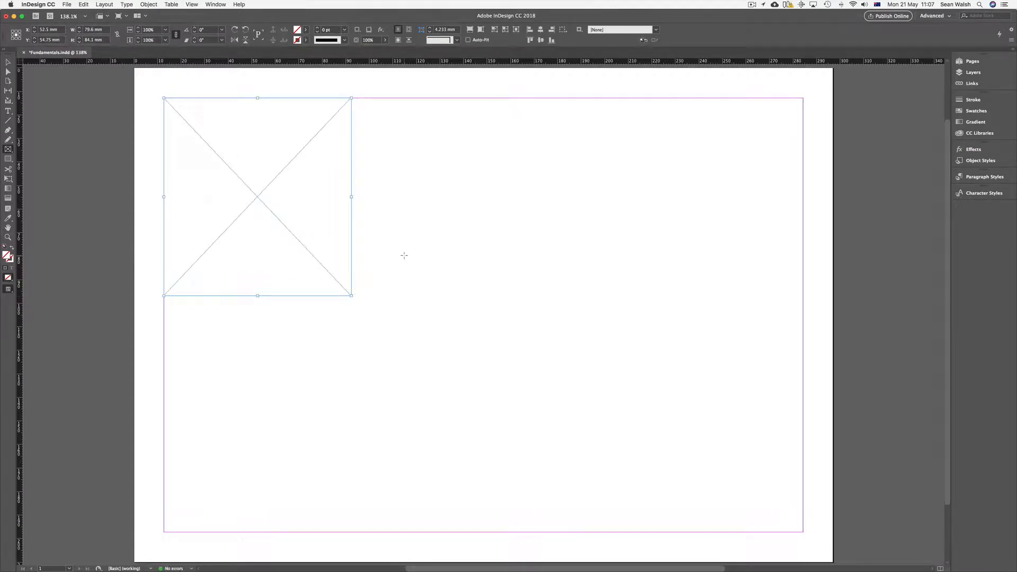
click(66, 4)
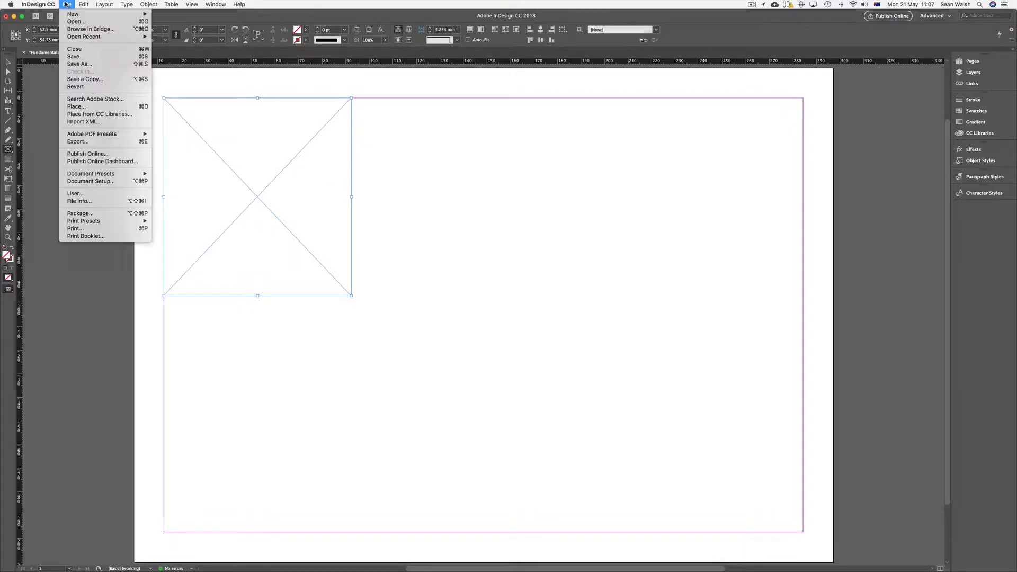
click(86, 107)
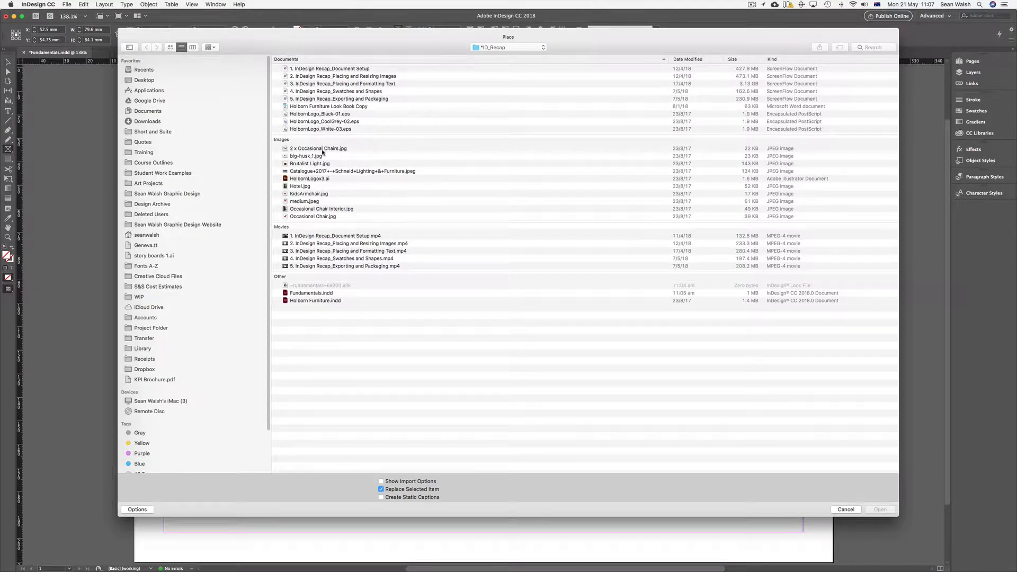
click(299, 186)
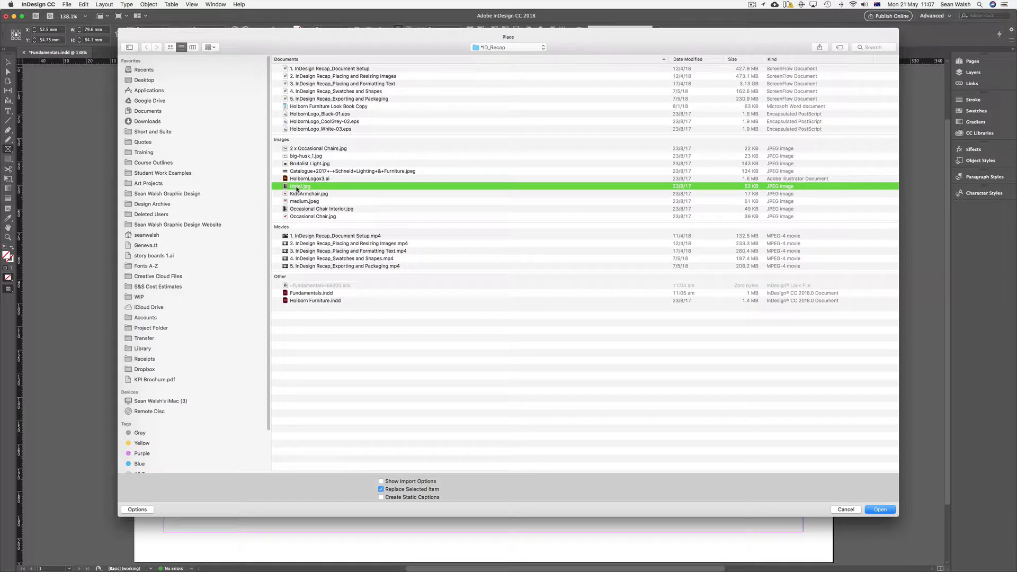
double_click(296, 186)
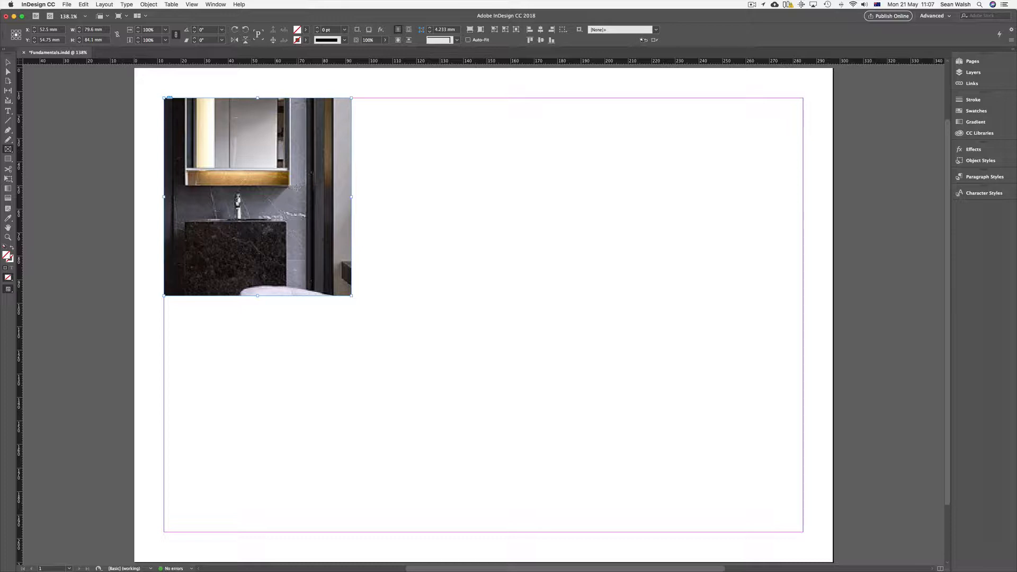
- Fit the hotel image with Fill Frame Proportionally
right_click(296, 187)
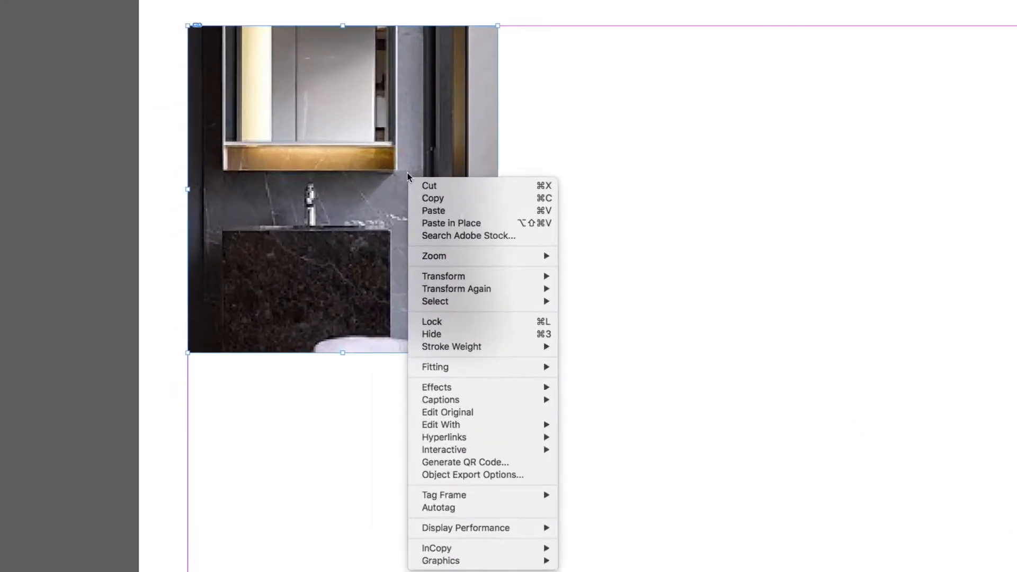
mouse_move(473, 373)
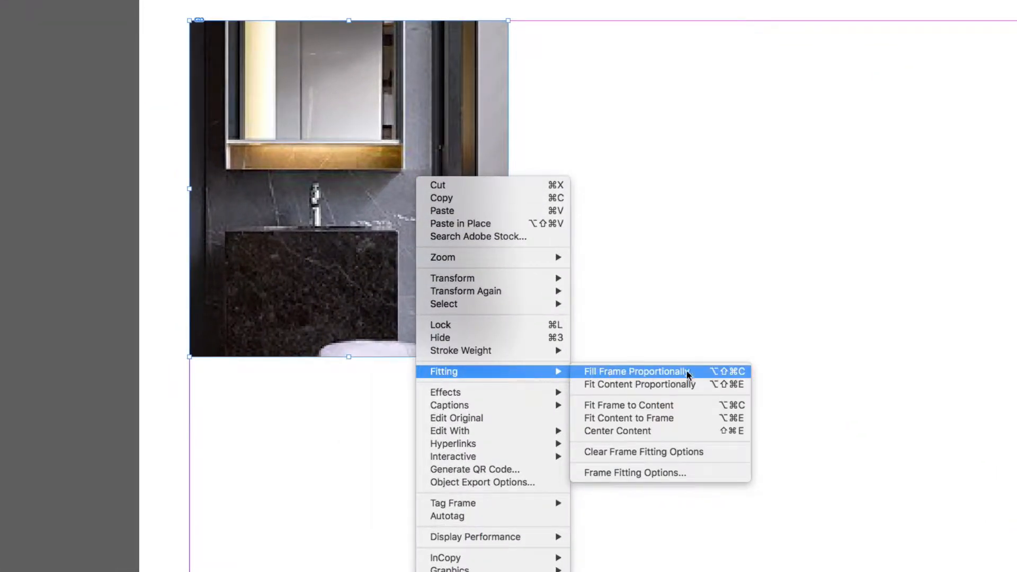
click(702, 373)
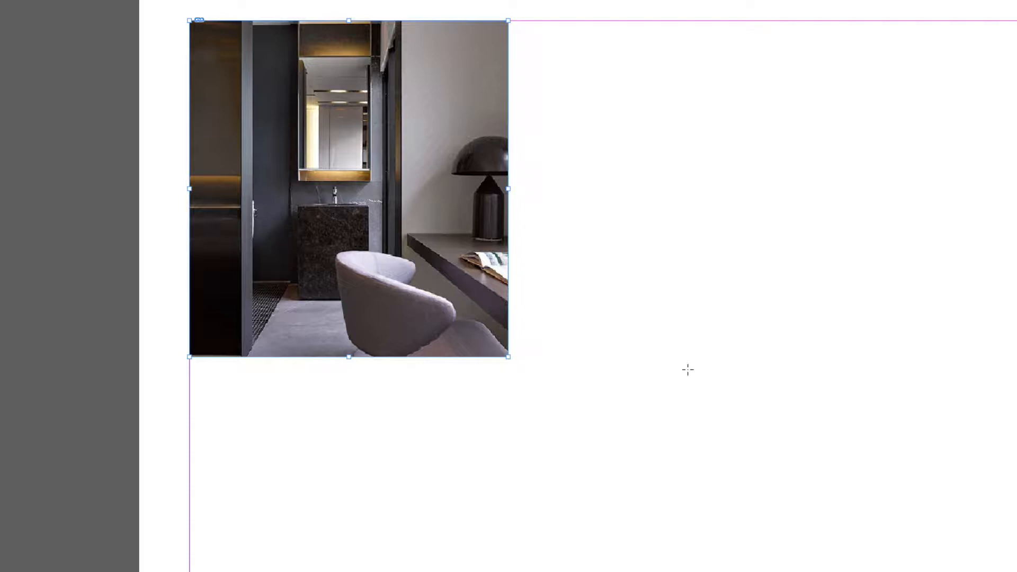
- Fit the whole hotel image inside its frame with Fit Content Proportionally
right_click(428, 210)
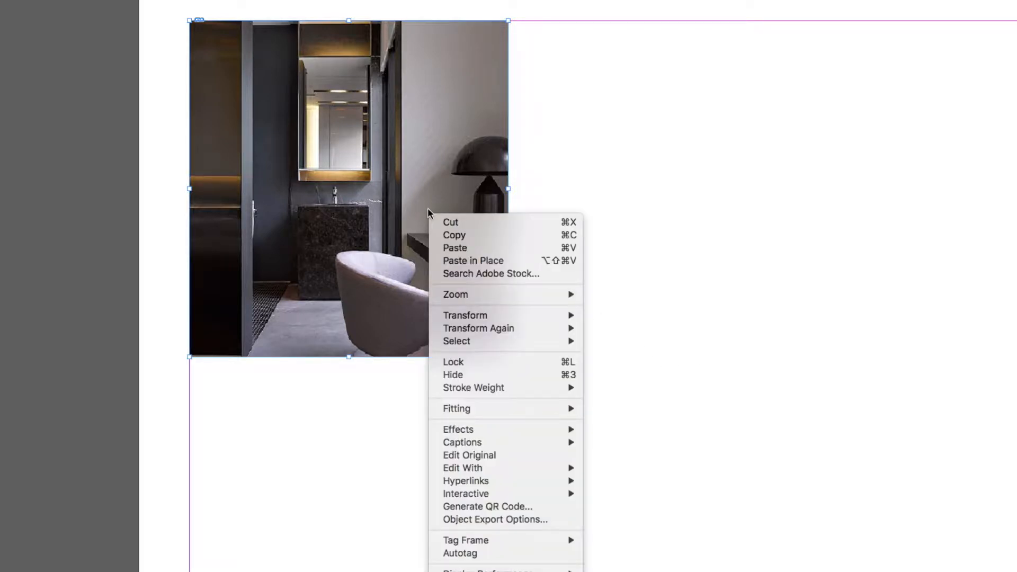
mouse_move(471, 410)
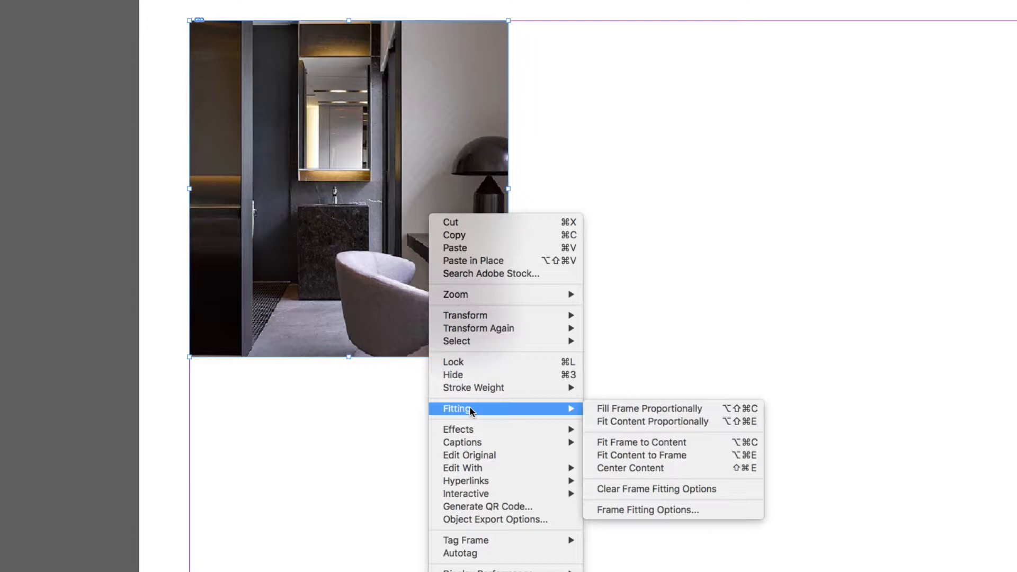
click(624, 424)
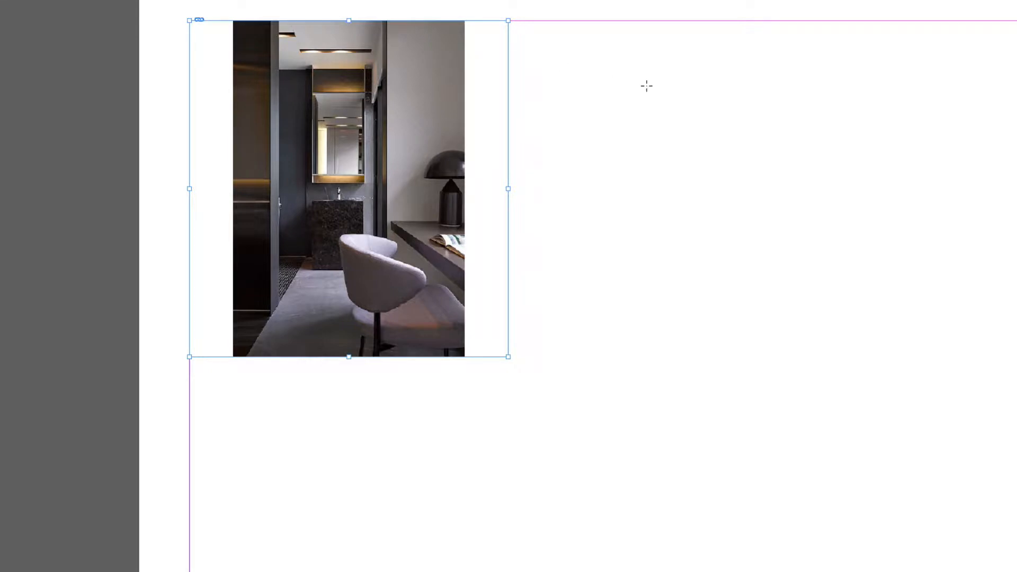
- Shrink the frame around the hotel image with Fit Frame to Content
right_click(416, 141)
mouse_move(449, 340)
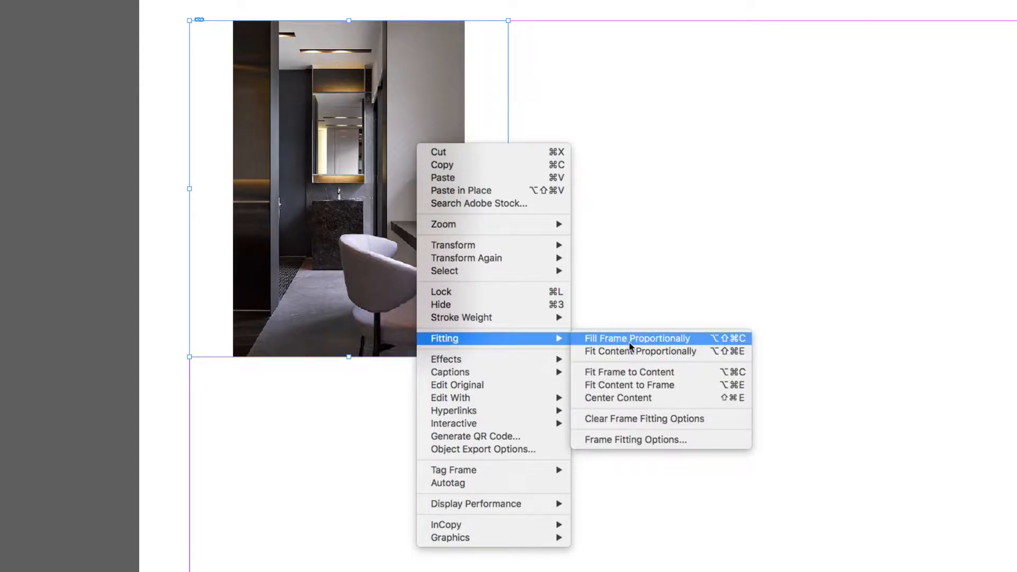
click(631, 372)
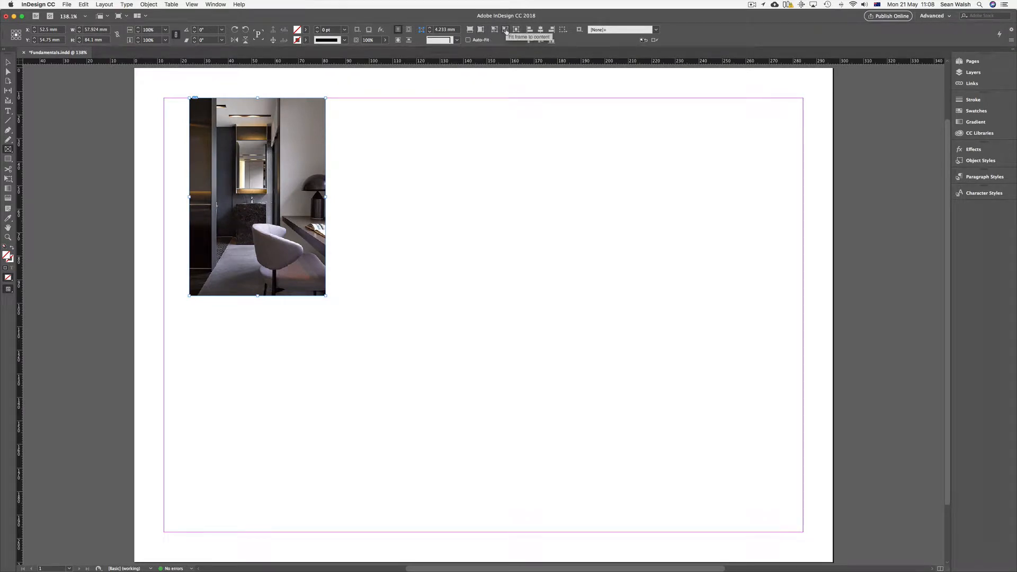
- Place big-husk_1.jpg without a prepared frame, to the right of the hotel image, at about 127 × 85 mm
super+click(430, 122)
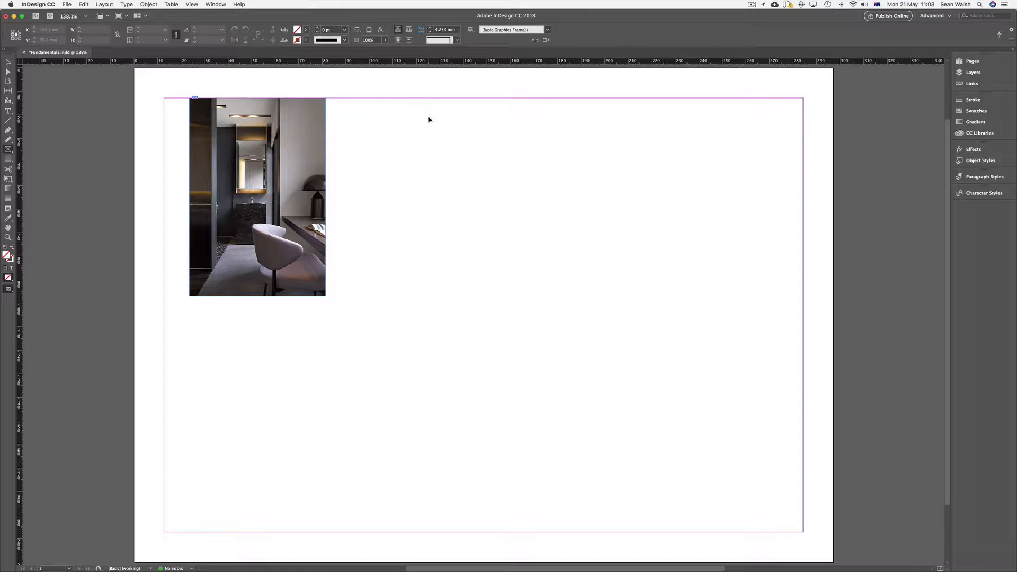
key(super+d)
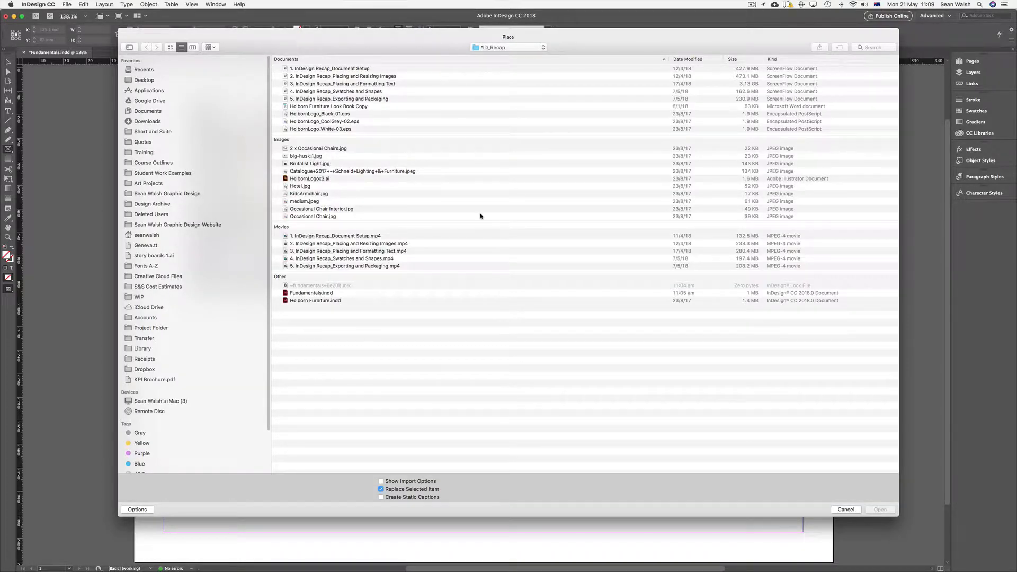
double_click(310, 156)
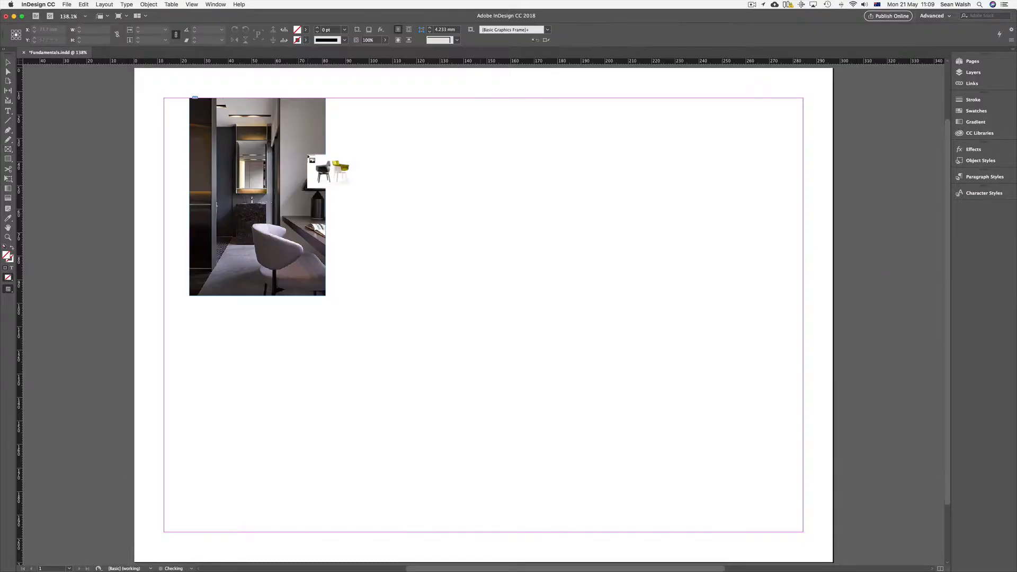
click(357, 104)
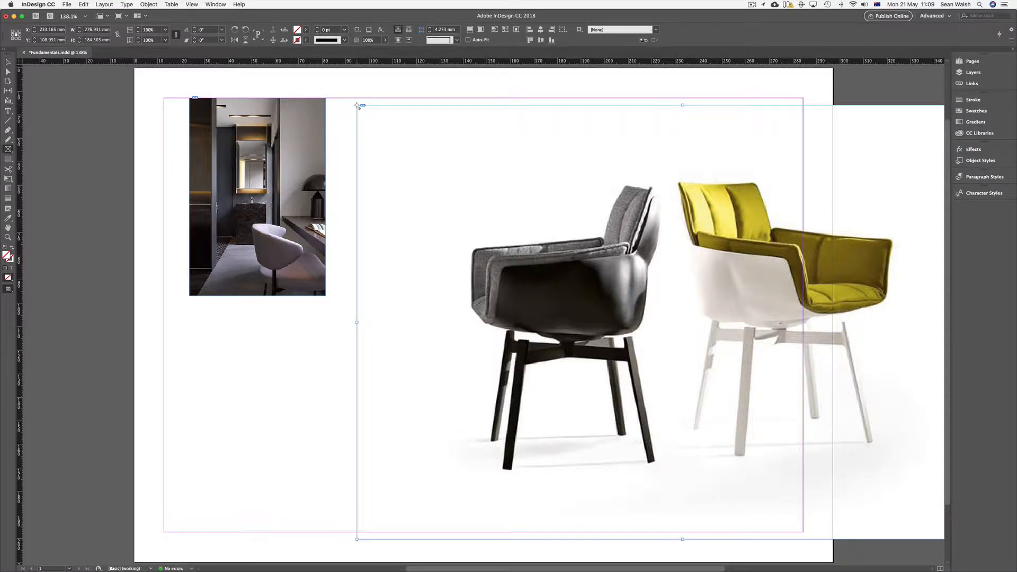
key(super+z)
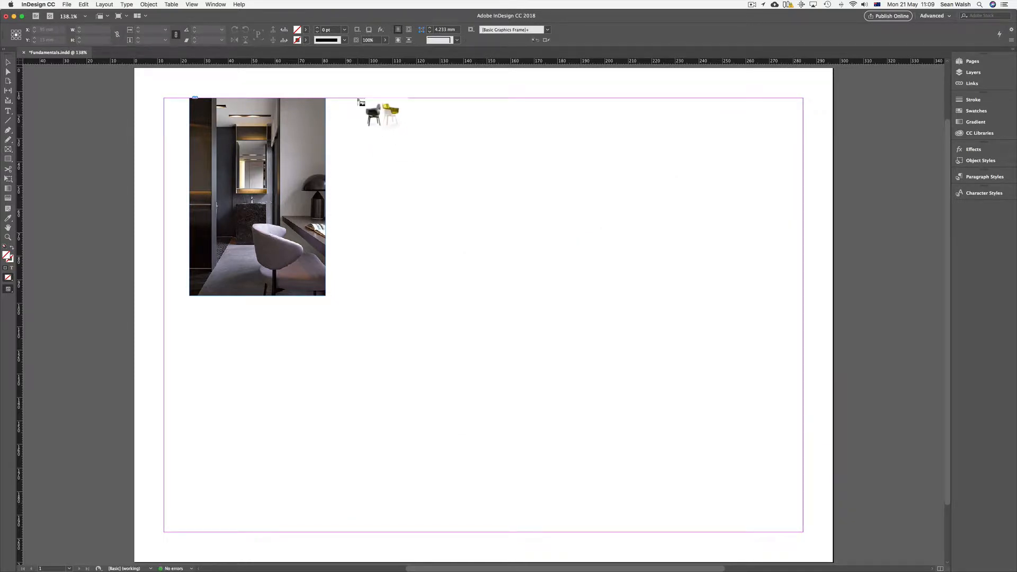
drag(358, 99, 657, 297)
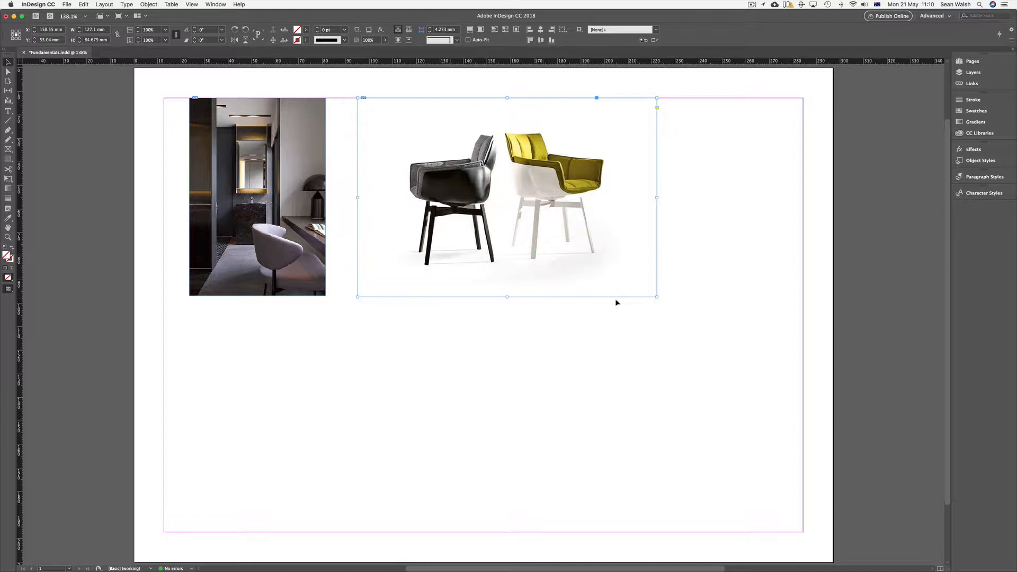
- Shift the two-chairs image slightly upward inside its frame without moving the frame, and deselect it
click(507, 197)
mouse_move(507, 201)
mouse_down()
mouse_move(518, 213)
mouse_move(496, 206)
mouse_move(516, 208)
mouse_move(507, 198)
mouse_up()
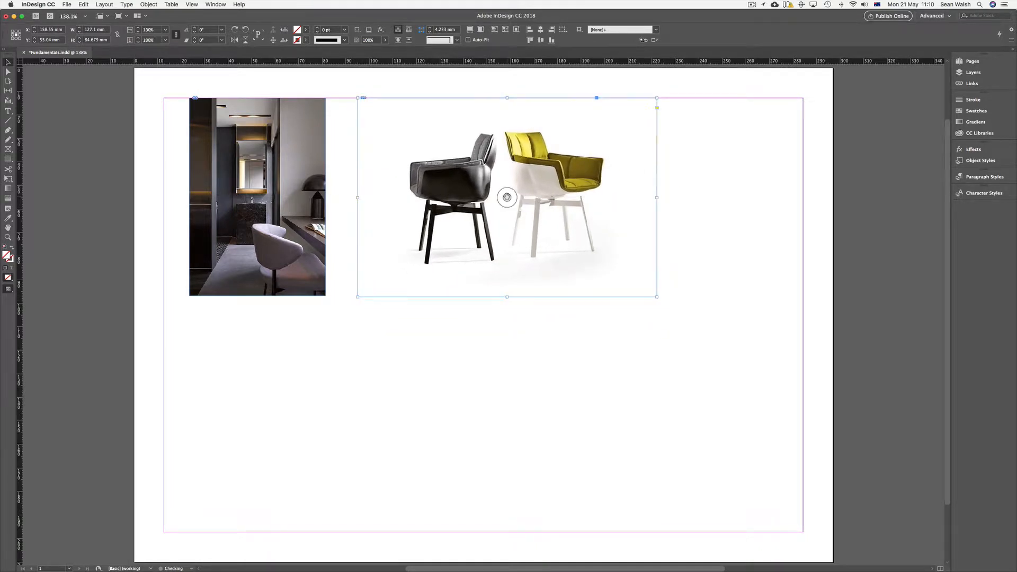
click(711, 191)
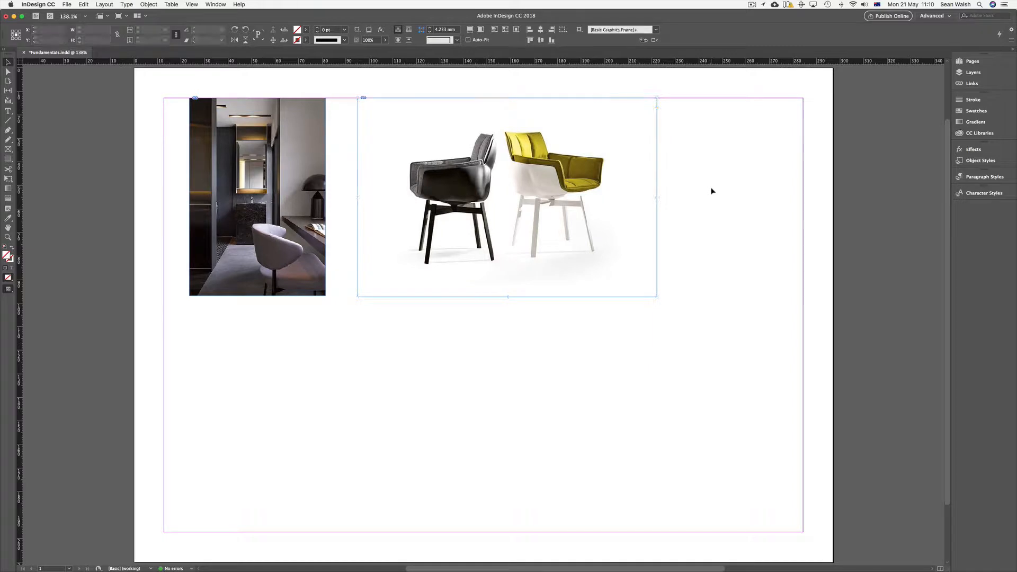
- Crop the two-chairs frame from both sides to about 46 mm wide and shift the image inside it to show the yellow chair
click(645, 196)
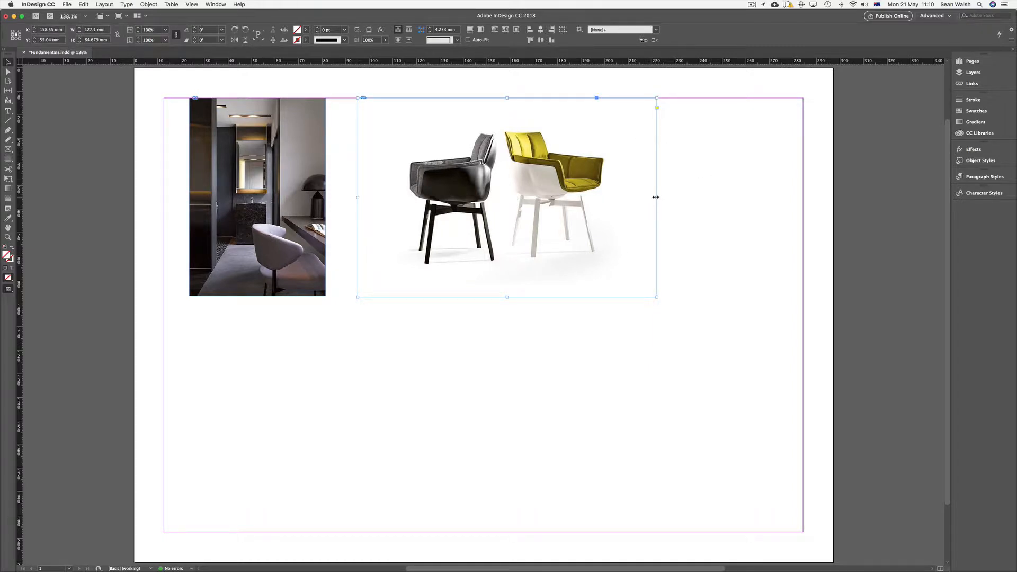
drag(656, 197, 504, 196)
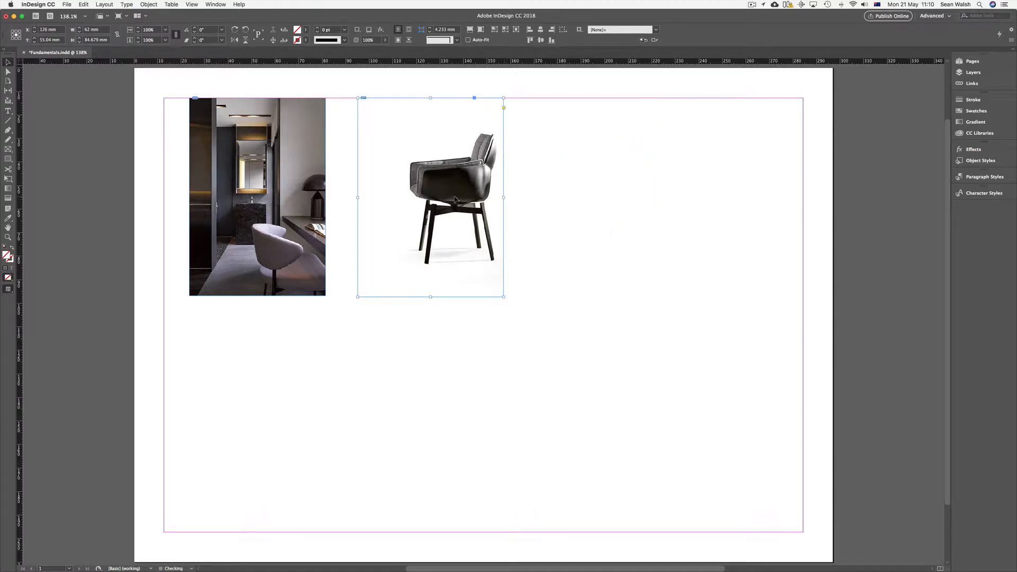
drag(357, 197, 396, 202)
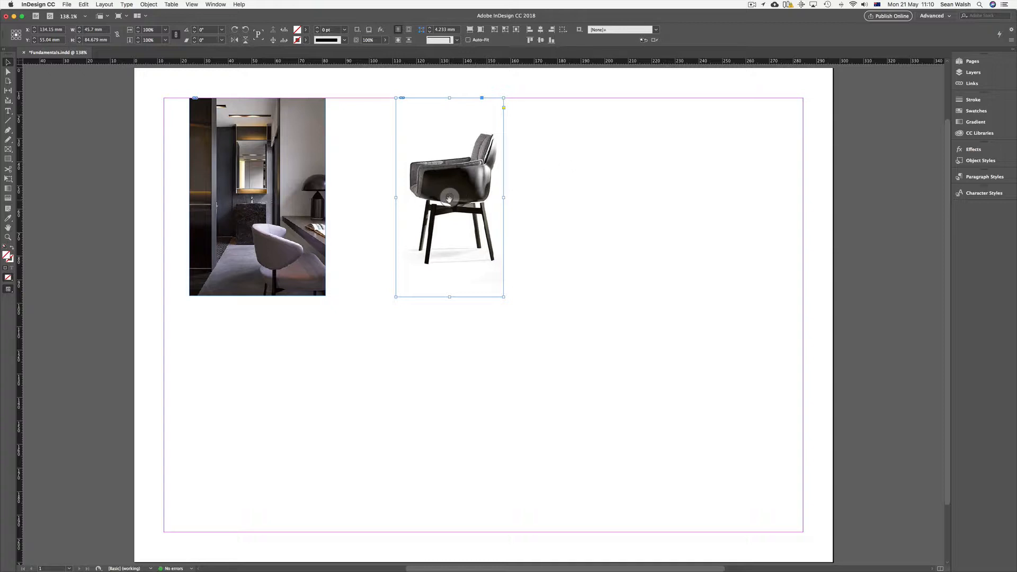
drag(450, 199, 344, 206)
click(622, 207)
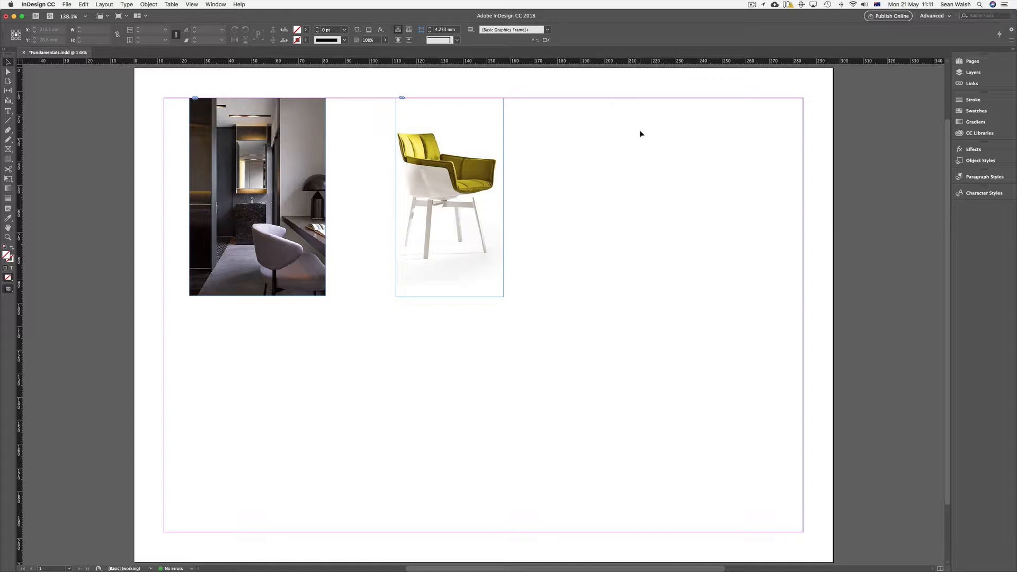
- Place HolbornLogox3.ai to the right of the chair image and scale it with its frame to about 72 × 23 mm
key(super+d)
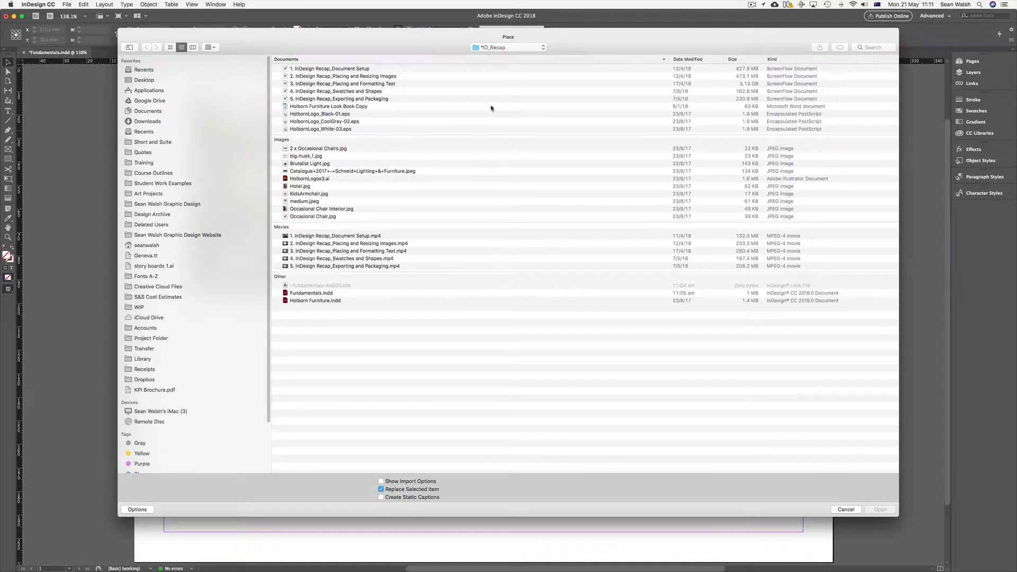
double_click(313, 180)
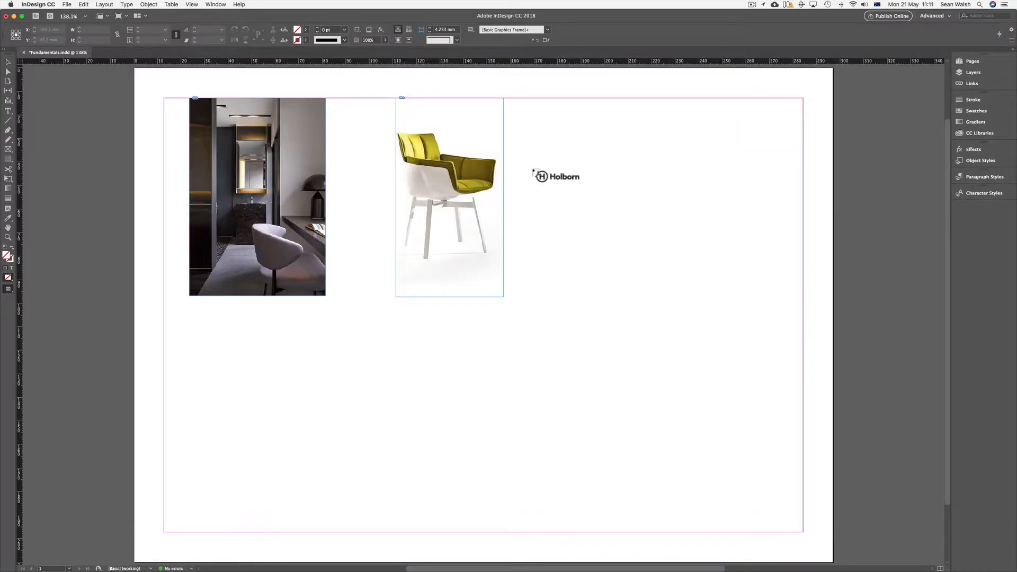
drag(541, 128, 707, 182)
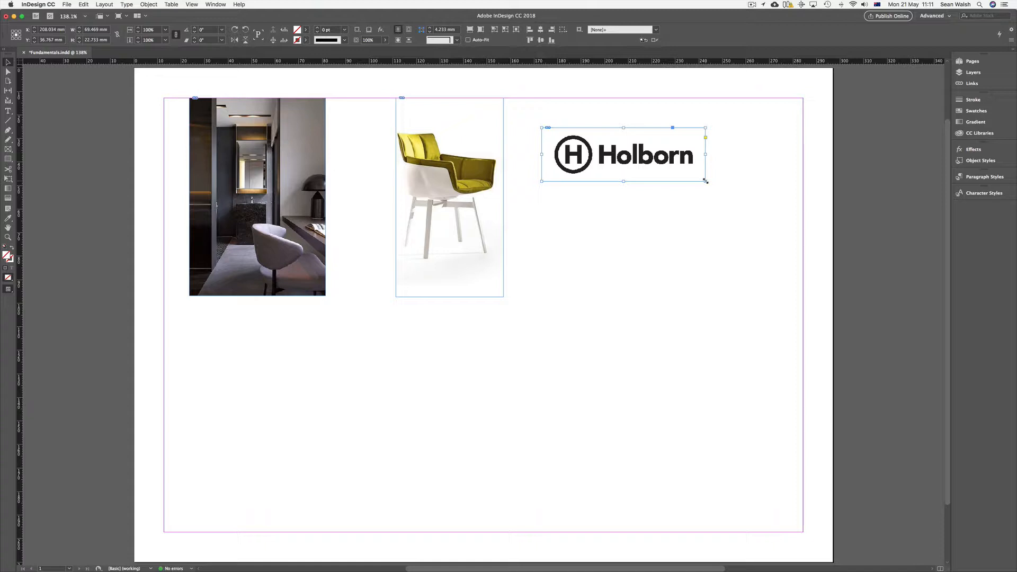
mouse_move(706, 181)
mouse_down()
mouse_move(727, 200)
mouse_move(787, 208)
mouse_move(711, 179)
mouse_up()
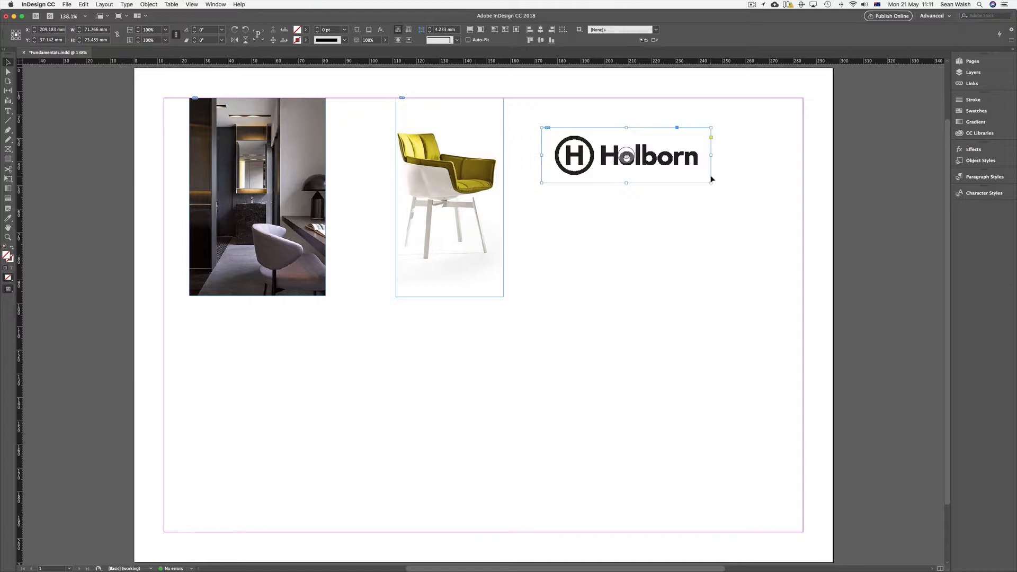
click(698, 210)
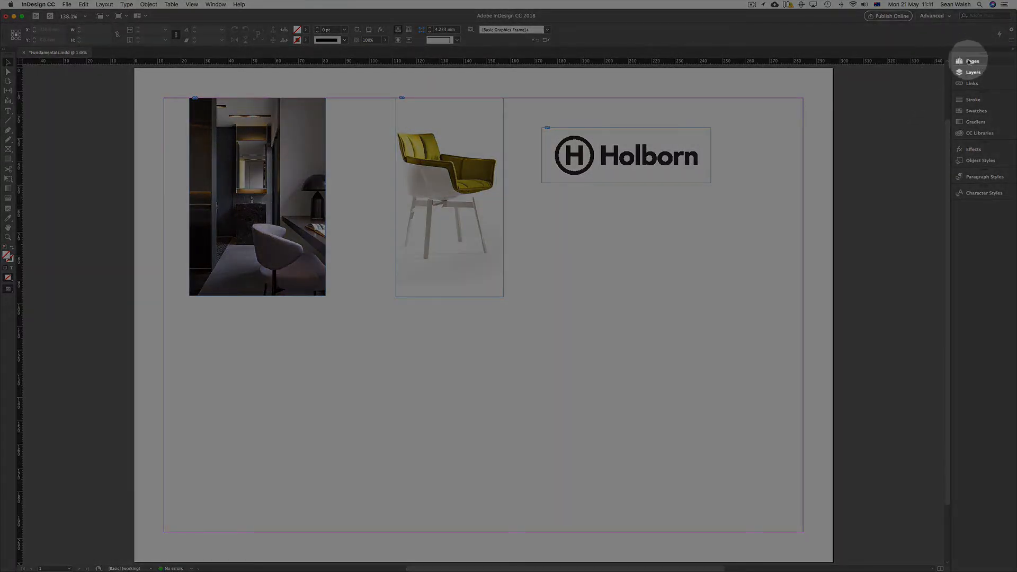
- Add a second page and draw a rectangle about 88 × 55 mm from its upper-left margin corner
click(972, 61)
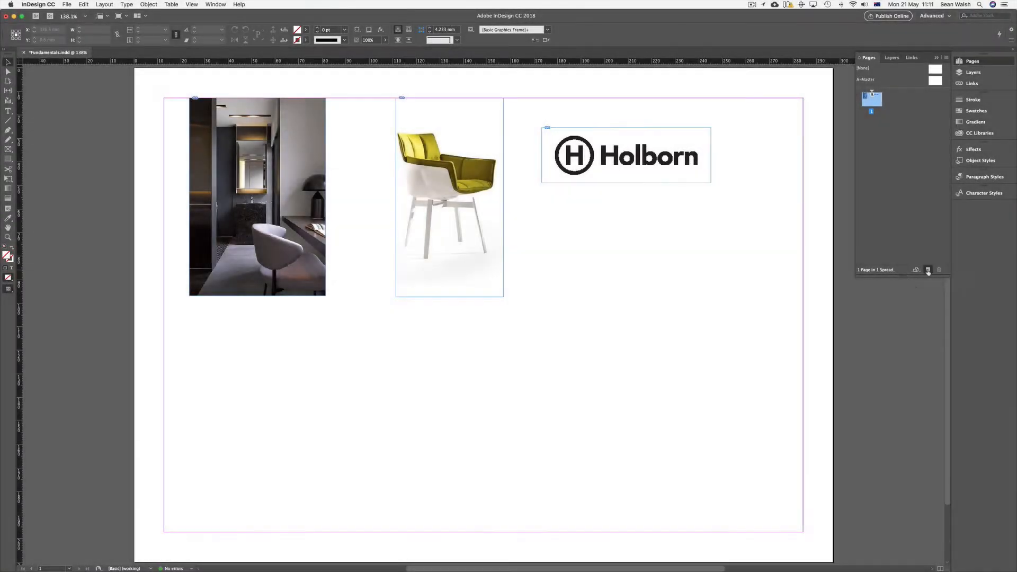
click(928, 269)
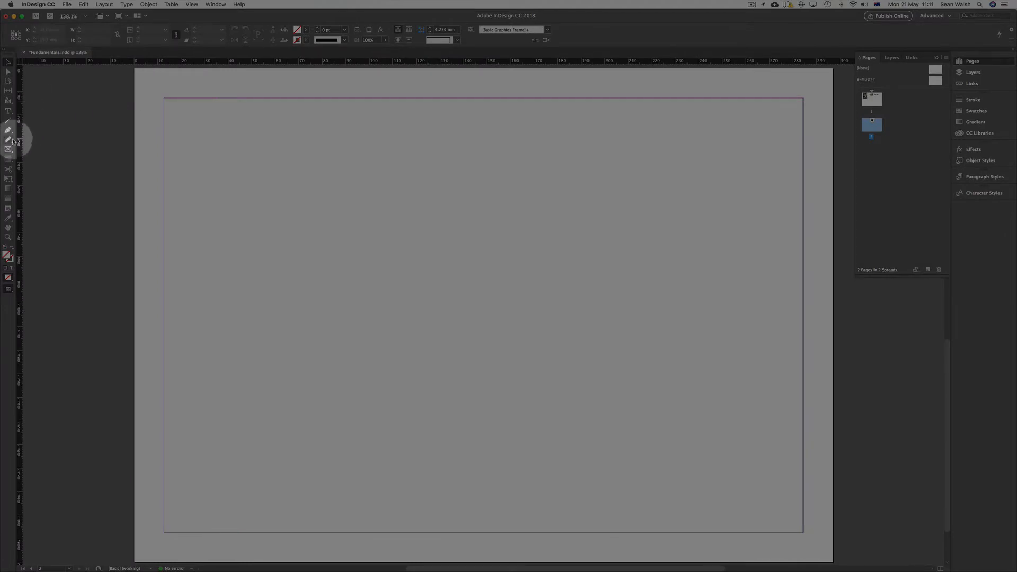
click(8, 160)
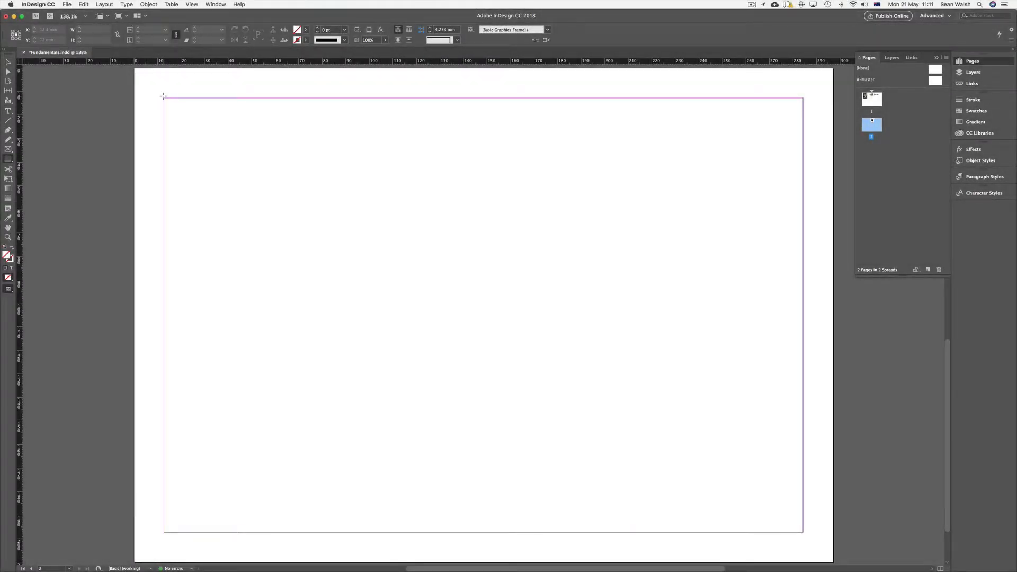
drag(164, 99, 372, 227)
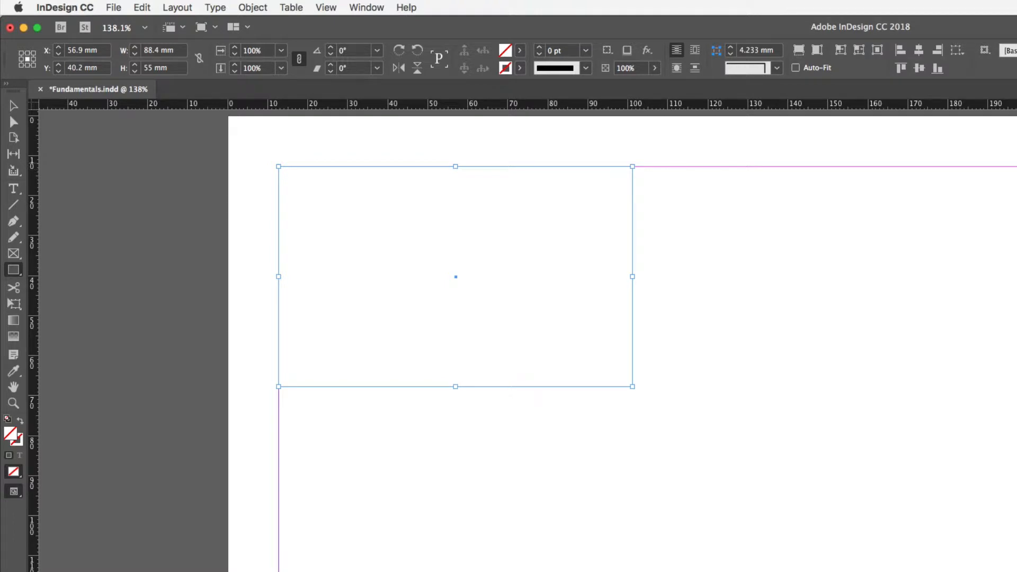
- Fill the rectangle with the C=100 M=0 Y=0 K=0 swatch and give it a C=0 M=100 Y=0 K=0 stroke
key(F5)
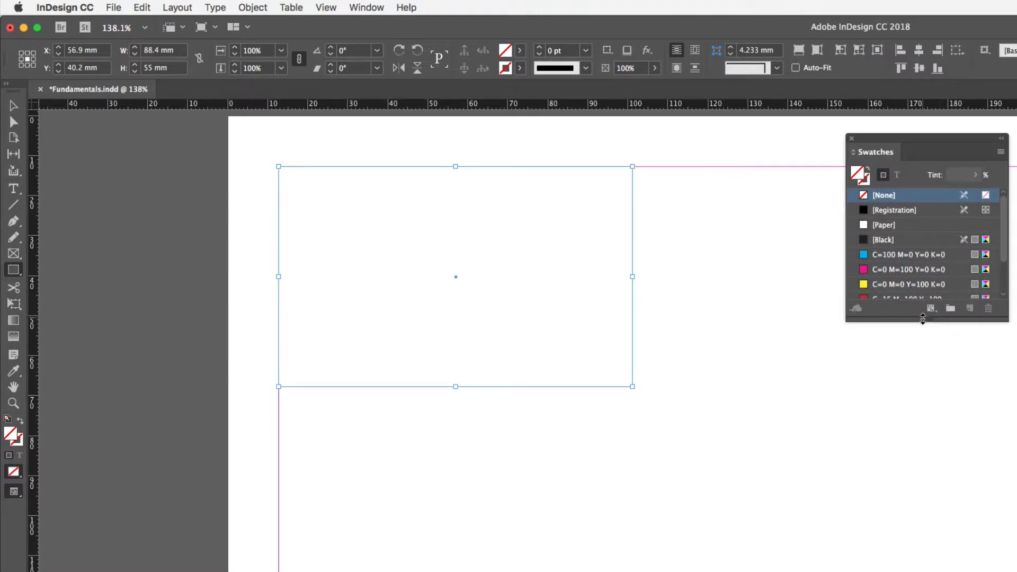
click(869, 172)
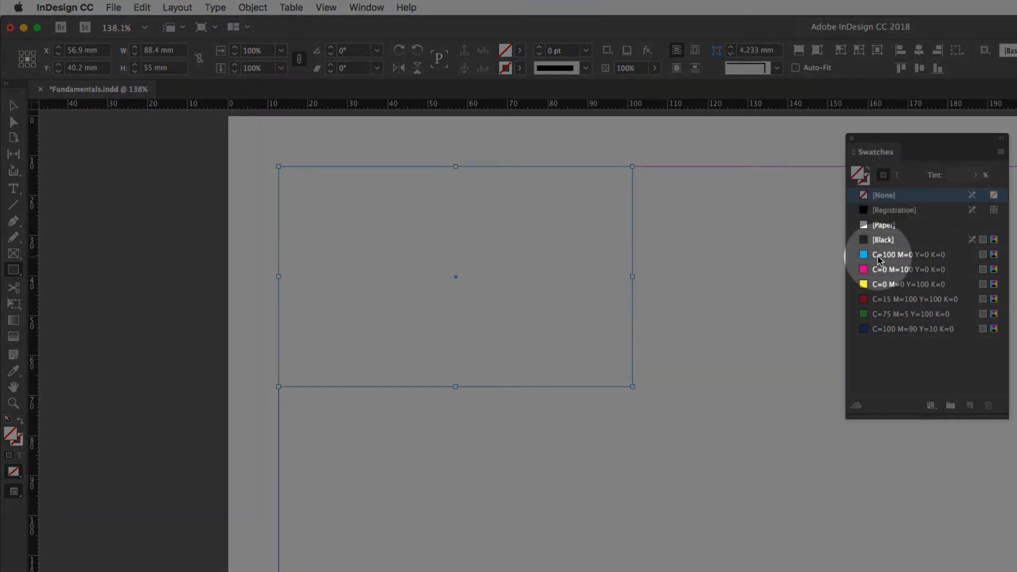
click(879, 255)
click(865, 180)
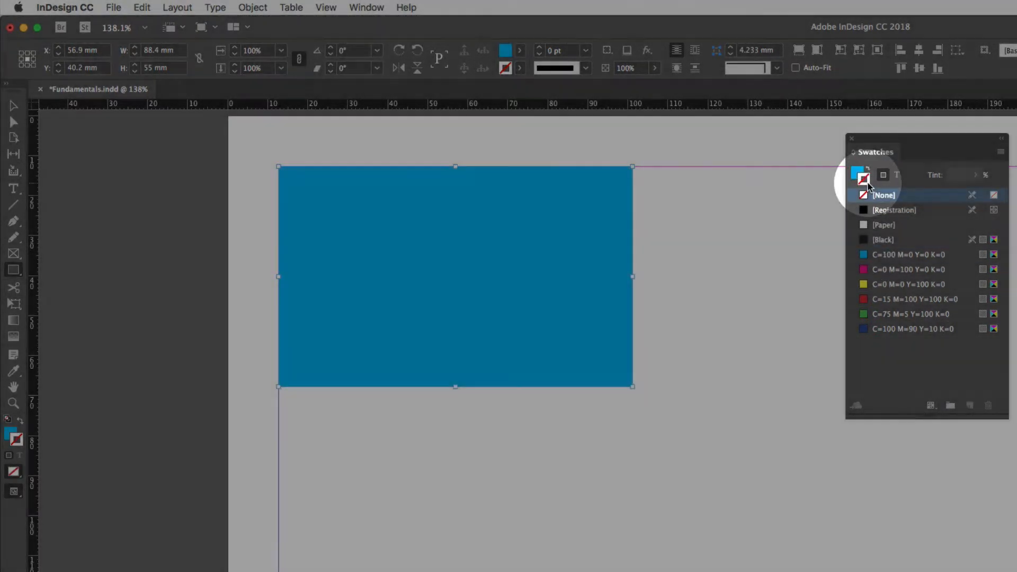
click(893, 269)
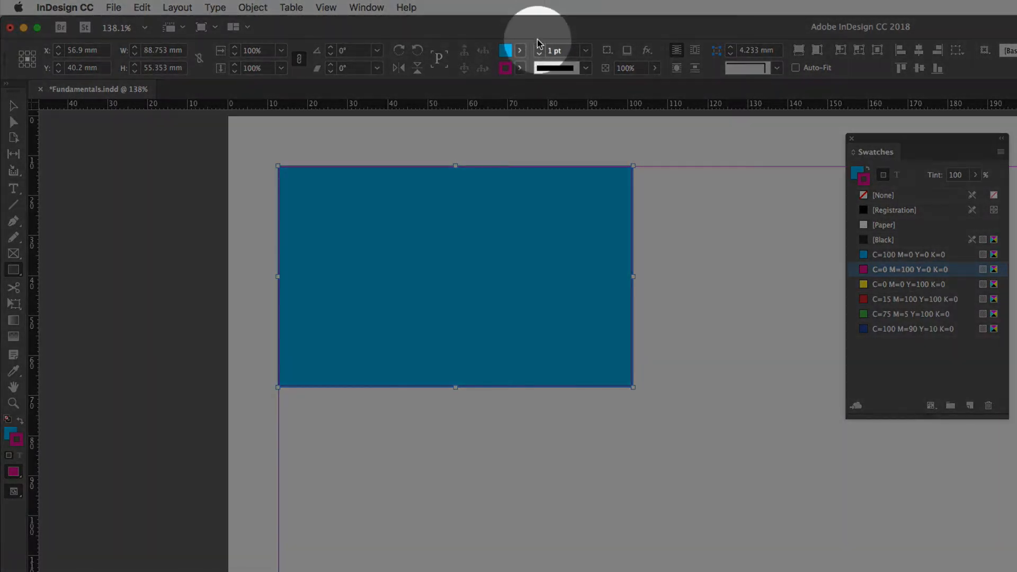
- Set the rectangle's stroke weight to 7 pt
click(538, 48)
click(539, 48)
click(539, 47)
click(539, 47)
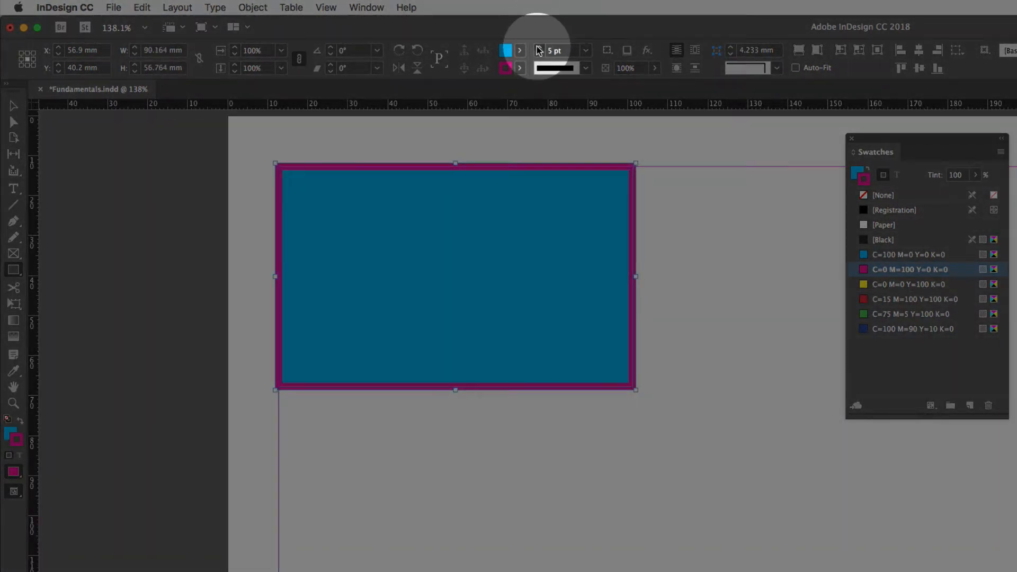
click(539, 47)
click(539, 47)
- Duplicate the rectangle about 105 mm to its right, keeping the Swatches panel clear of the shapes
drag(885, 139, 658, 108)
key(v)
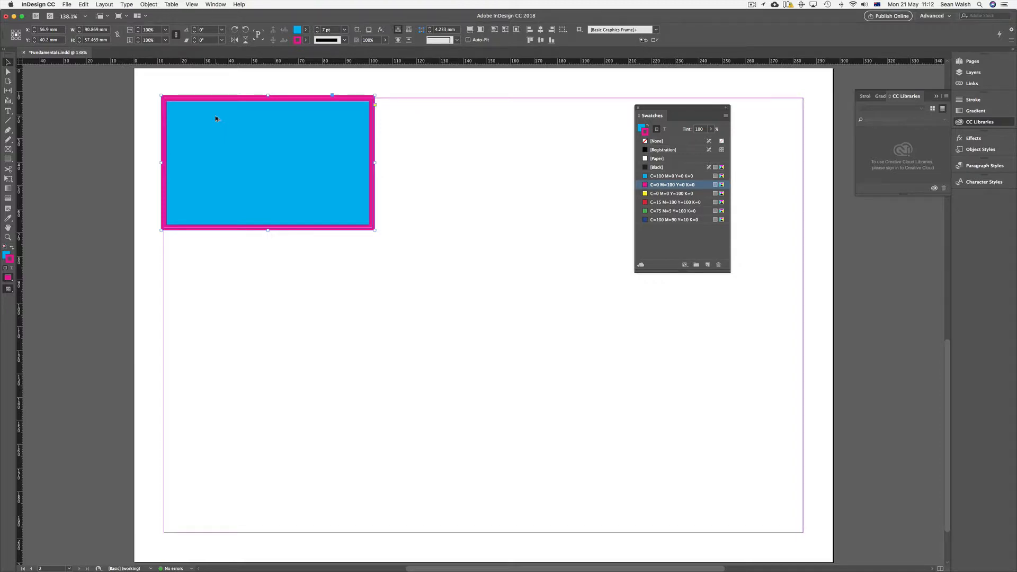
drag(215, 119, 463, 121)
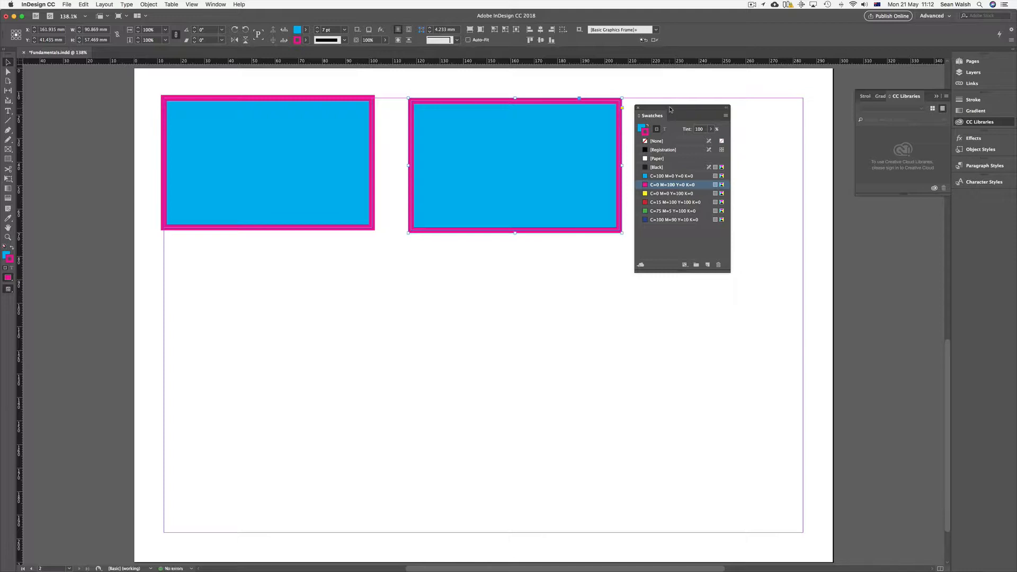
drag(669, 109, 818, 146)
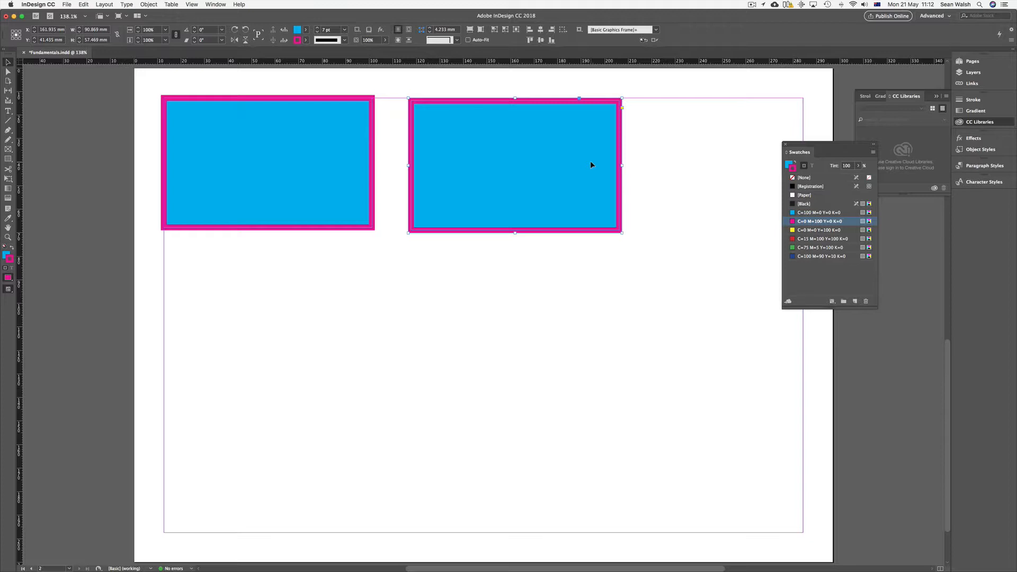
- Select both rectangles and shift them together slightly down and to the right
shift+click(335, 149)
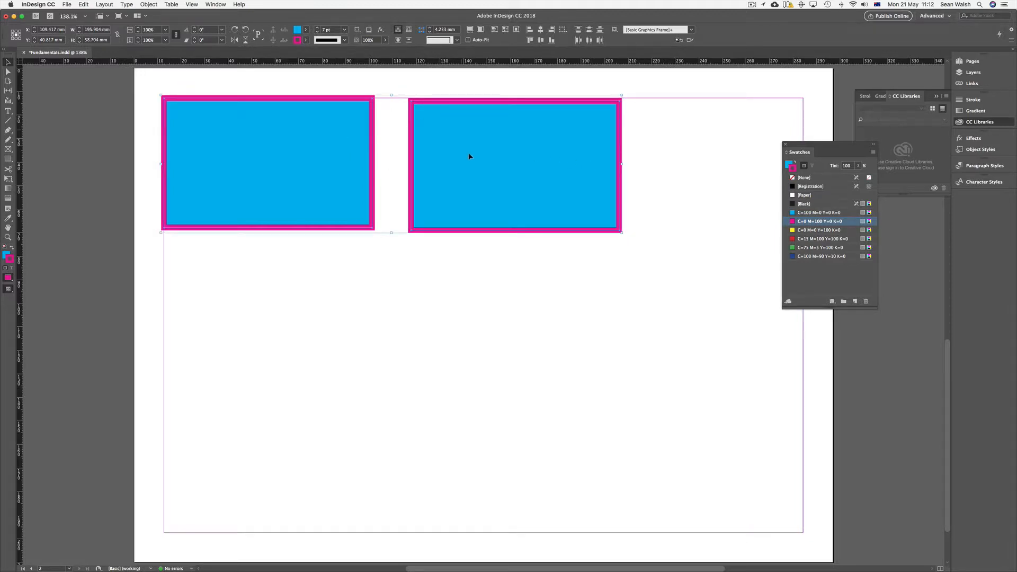
mouse_move(329, 132)
mouse_down()
mouse_move(357, 154)
mouse_move(332, 231)
mouse_move(371, 231)
mouse_move(329, 182)
mouse_move(318, 127)
mouse_up()
- Fill both selected rectangles with the C=0 M=0 Y=100 K=0 swatch and group them
click(305, 32)
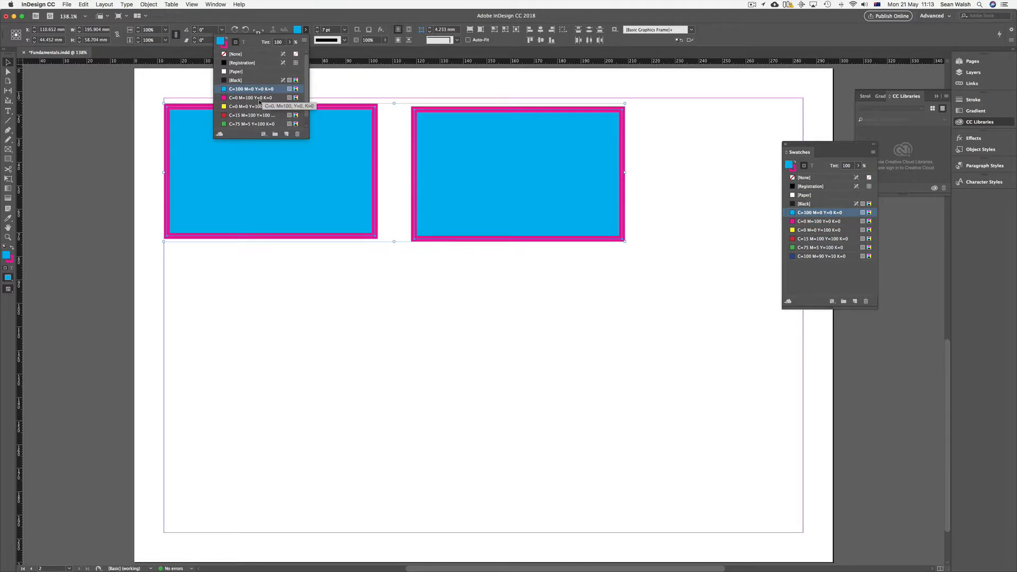
click(280, 110)
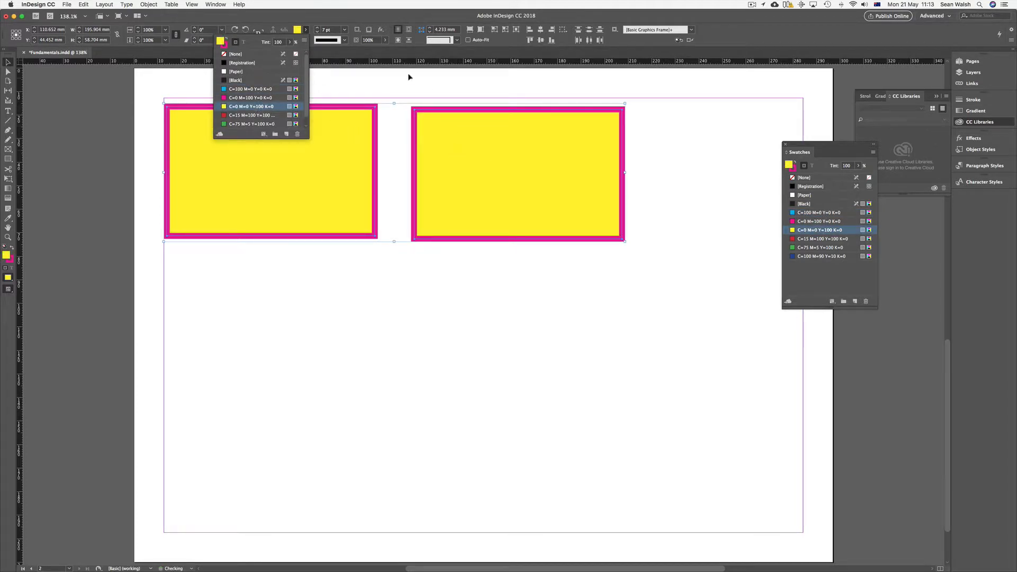
click(366, 16)
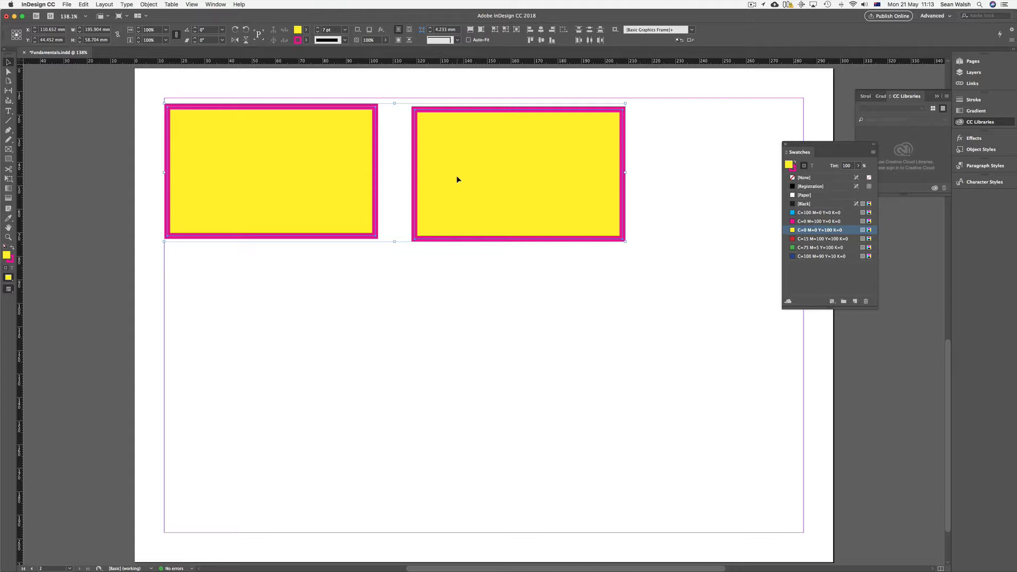
key(super+g)
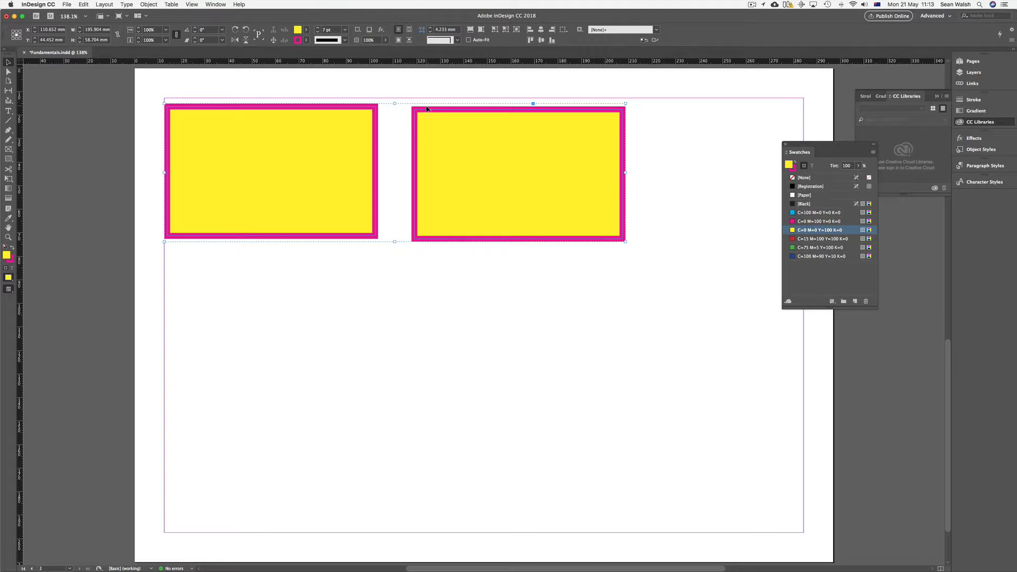
- Draw a square about 51 mm wide below the left rectangle at the page margin and fill it with C=100 M=0 Y=0 K=0
click(8, 159)
drag(164, 256, 304, 377)
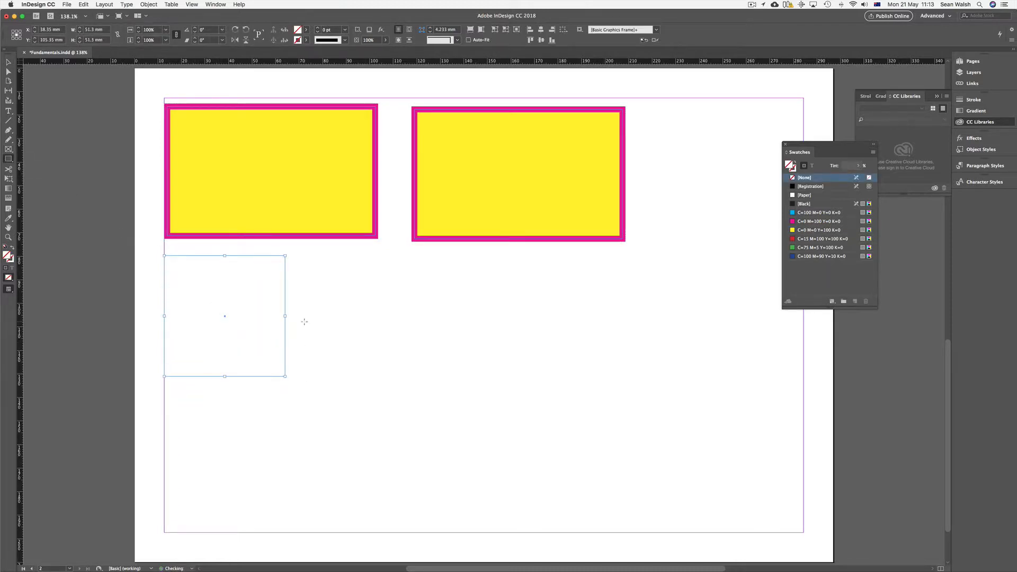
click(306, 29)
click(253, 88)
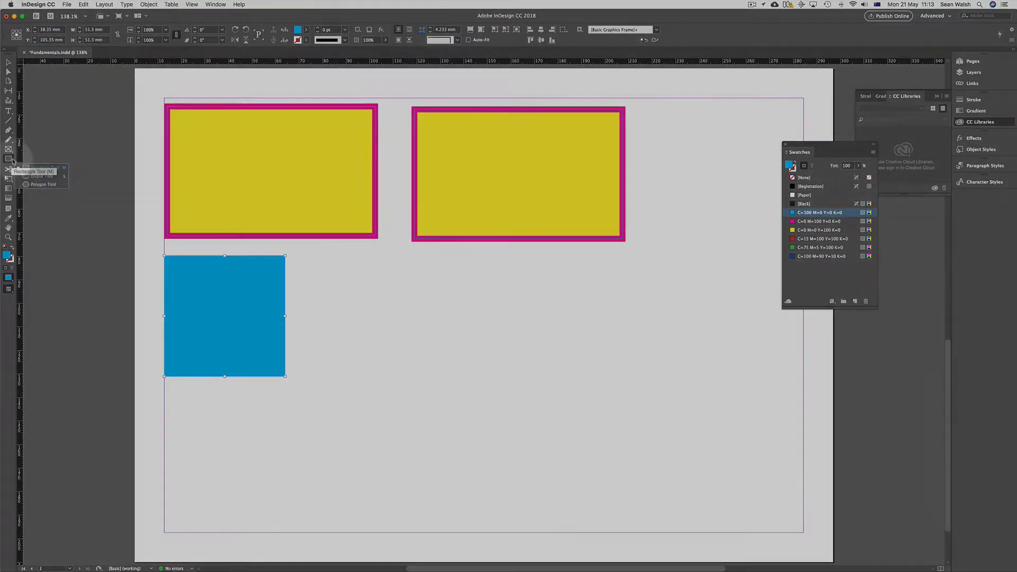
- Draw a circle about 53 mm in diameter to the right of the square and fill it with C=0 M=100 Y=0 K=0
click(9, 159)
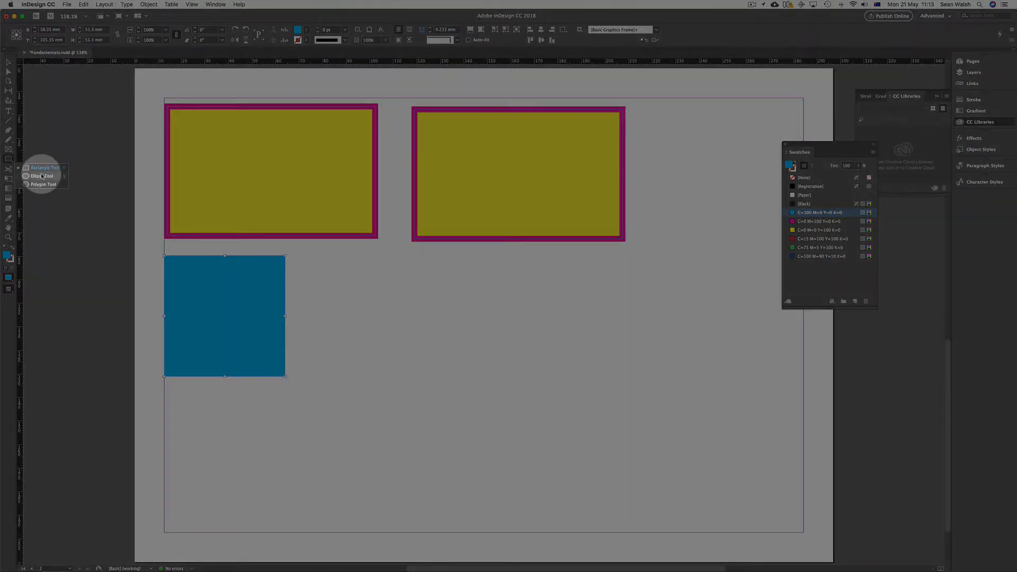
click(42, 176)
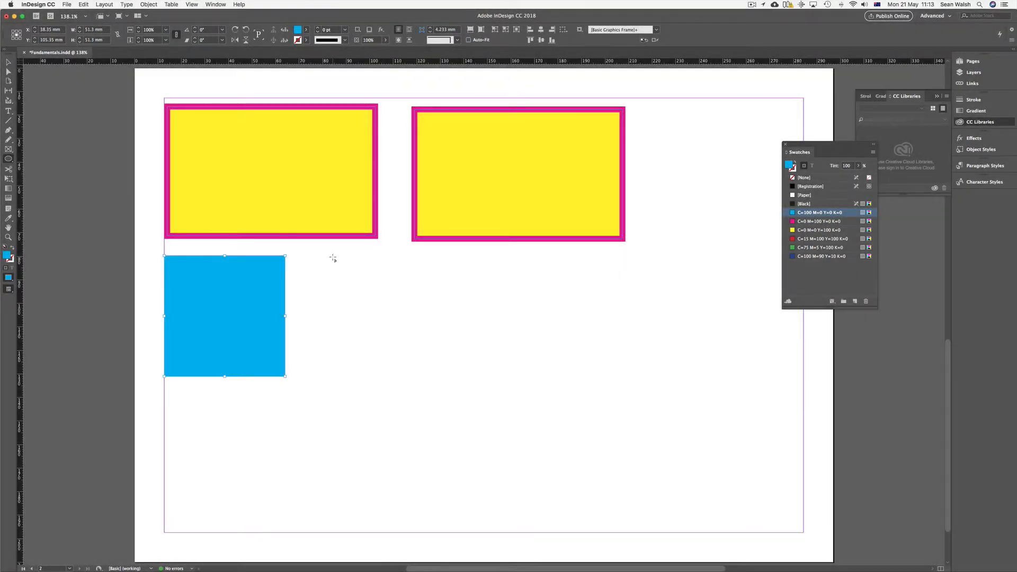
drag(333, 258, 466, 379)
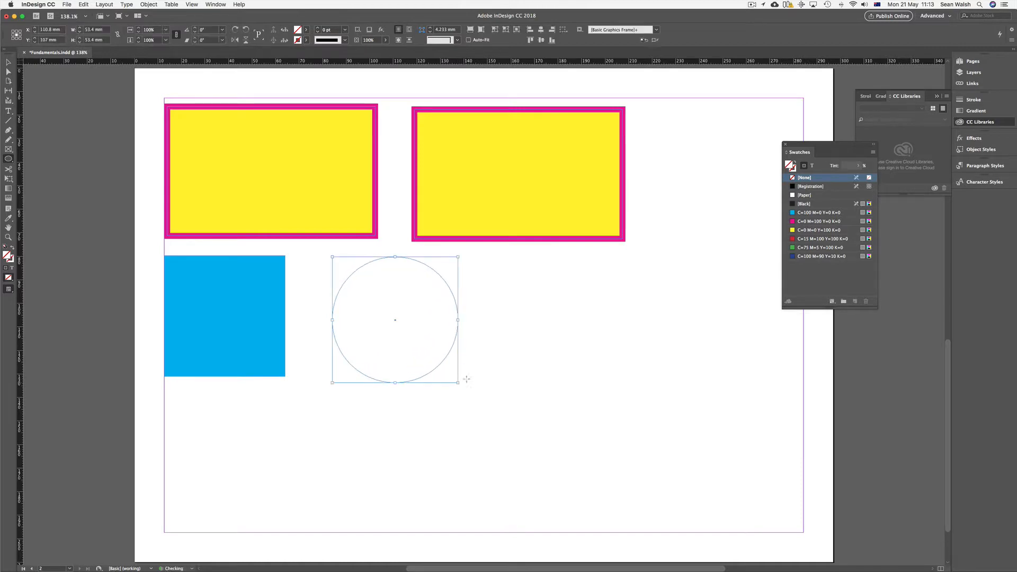
click(307, 30)
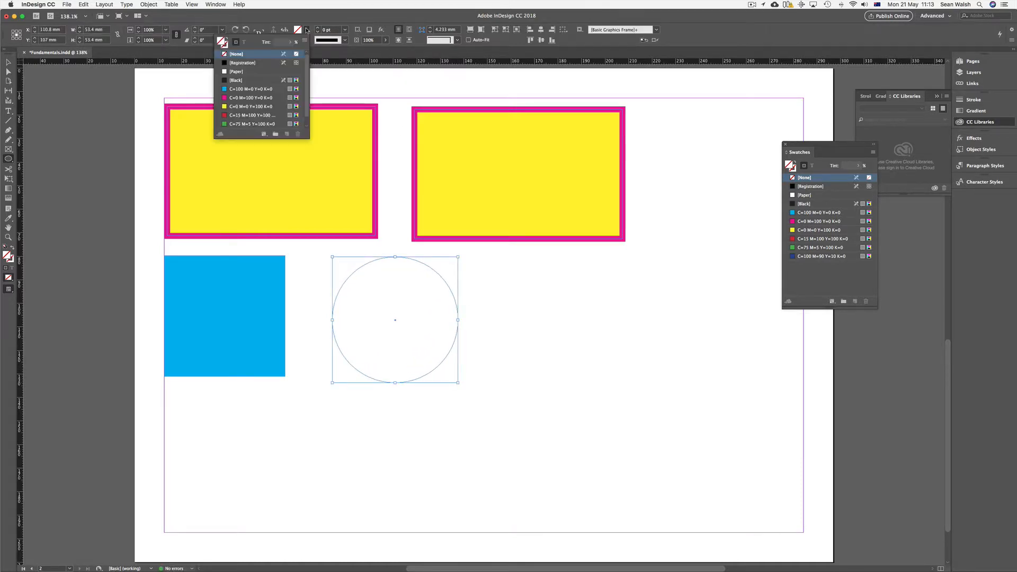
click(247, 98)
- Create a six-sided polygon with a 50% star inset to the right of the circle and fill it with C=15 M=100 Y=100 K=0
click(9, 158)
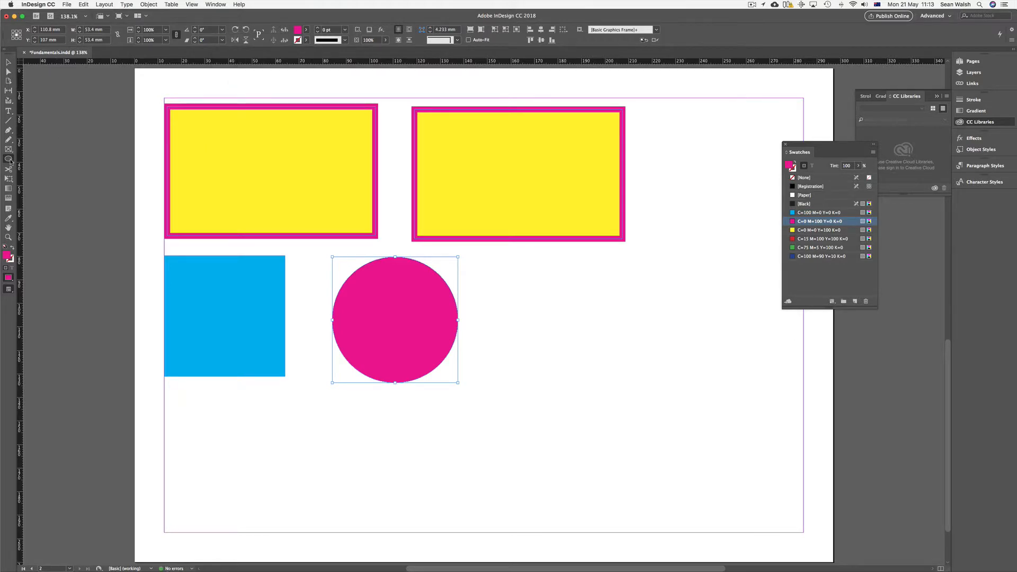
click(45, 186)
click(502, 262)
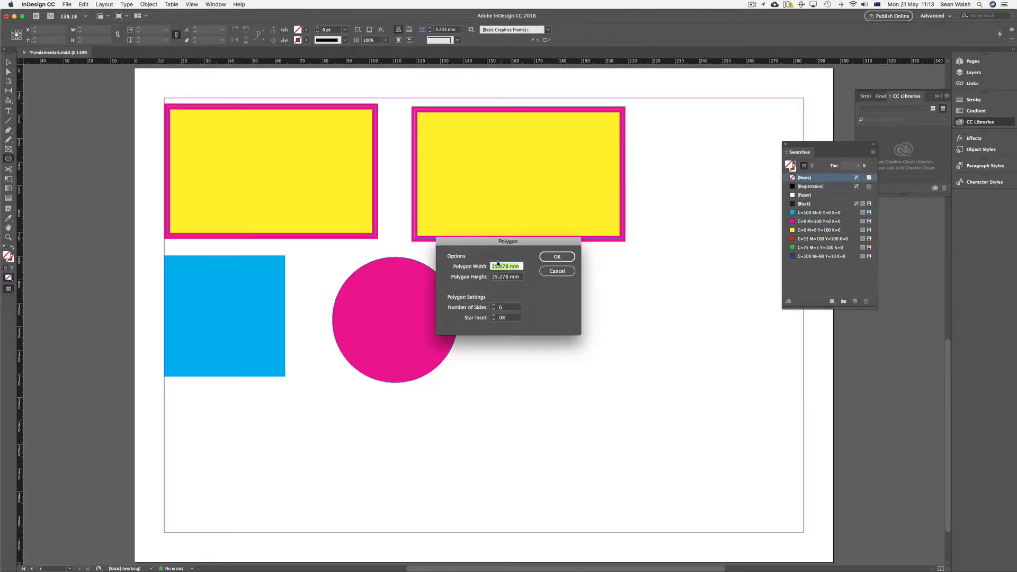
click(507, 318)
text(50)
click(554, 257)
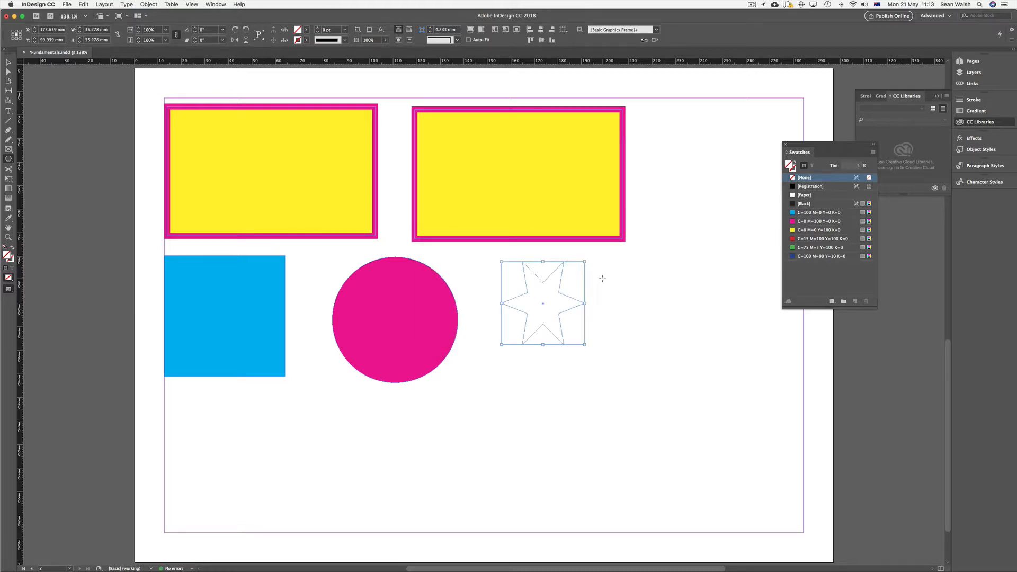
click(306, 30)
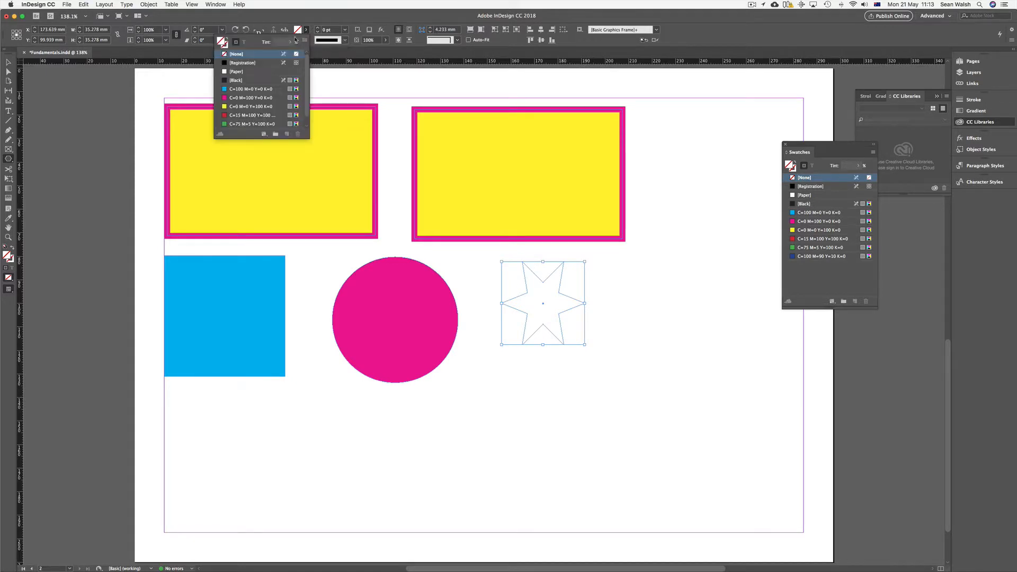
click(250, 115)
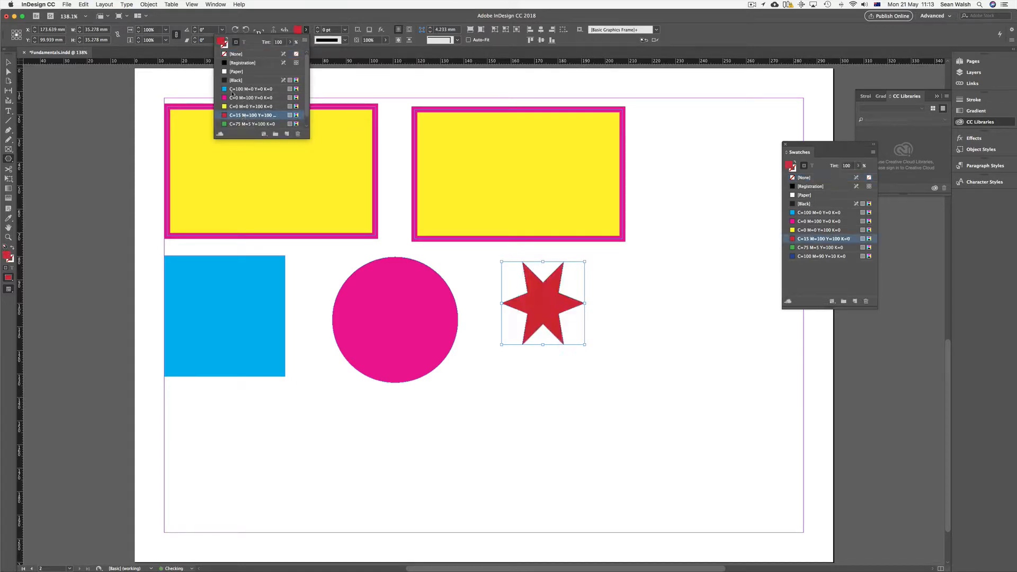
- Move the star over the lower edge of the right rectangle and send it to the back of the stack
click(9, 63)
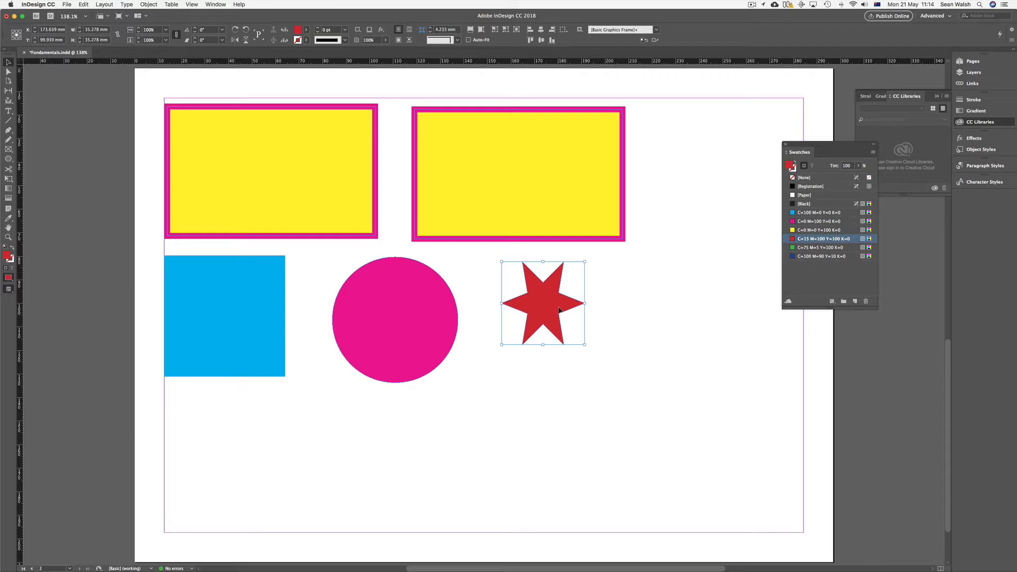
drag(559, 310, 534, 245)
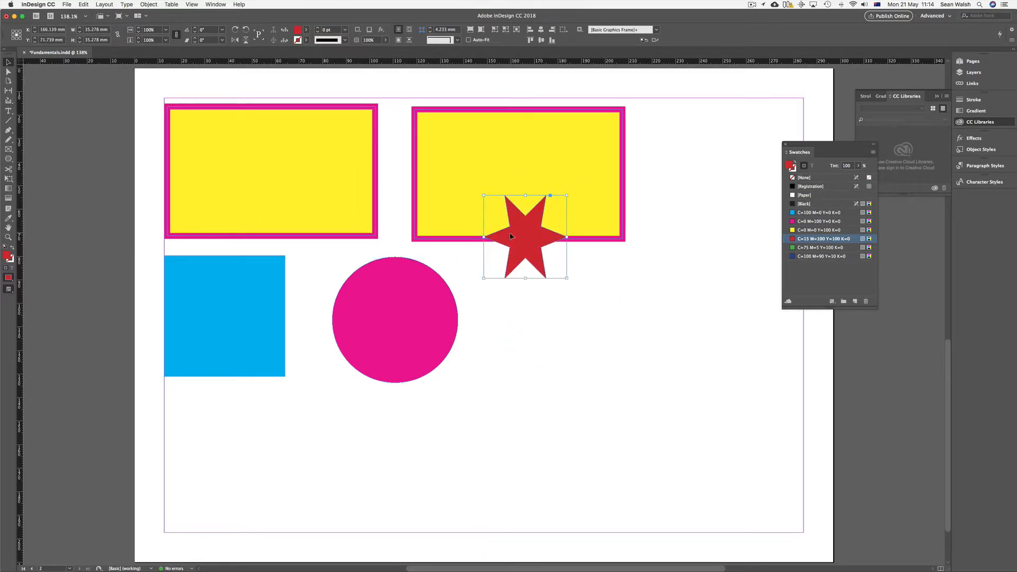
right_click(510, 236)
mouse_move(548, 311)
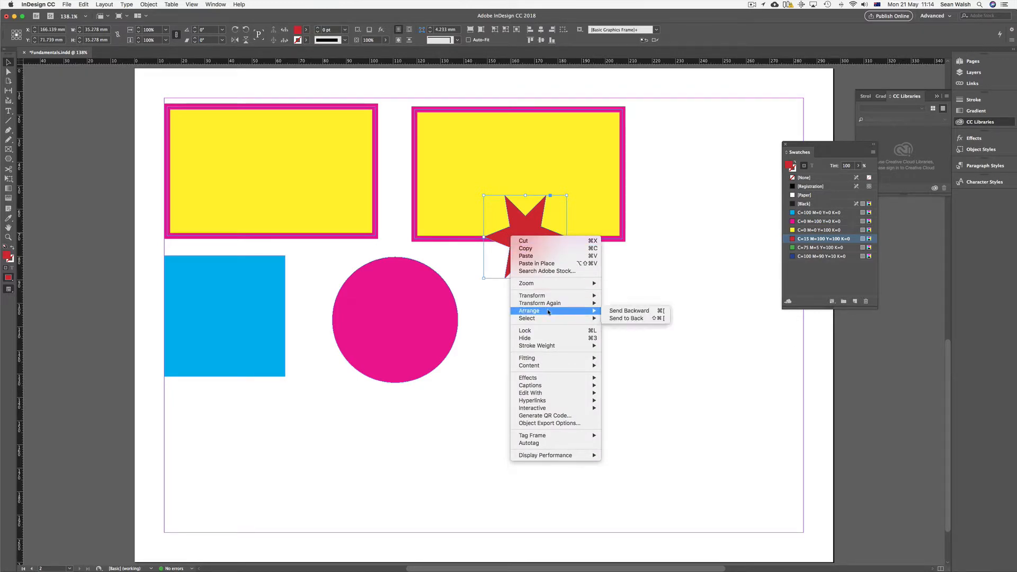
click(622, 318)
- Move the star to overlap the left rectangle's lower-right corner and the circle, and bring it forward one level
drag(365, 263, 320, 271)
right_click(322, 269)
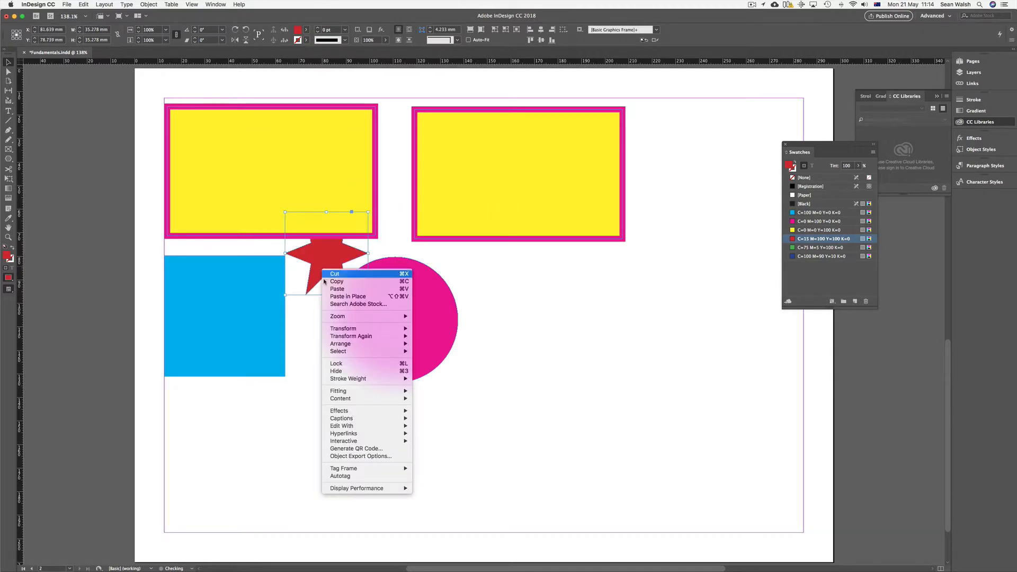
mouse_move(347, 346)
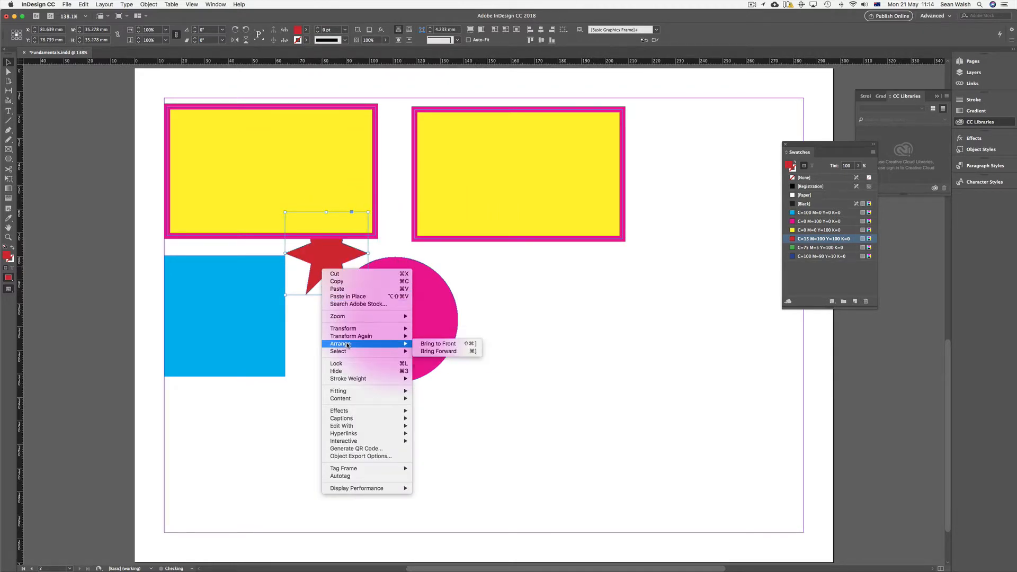
click(433, 351)
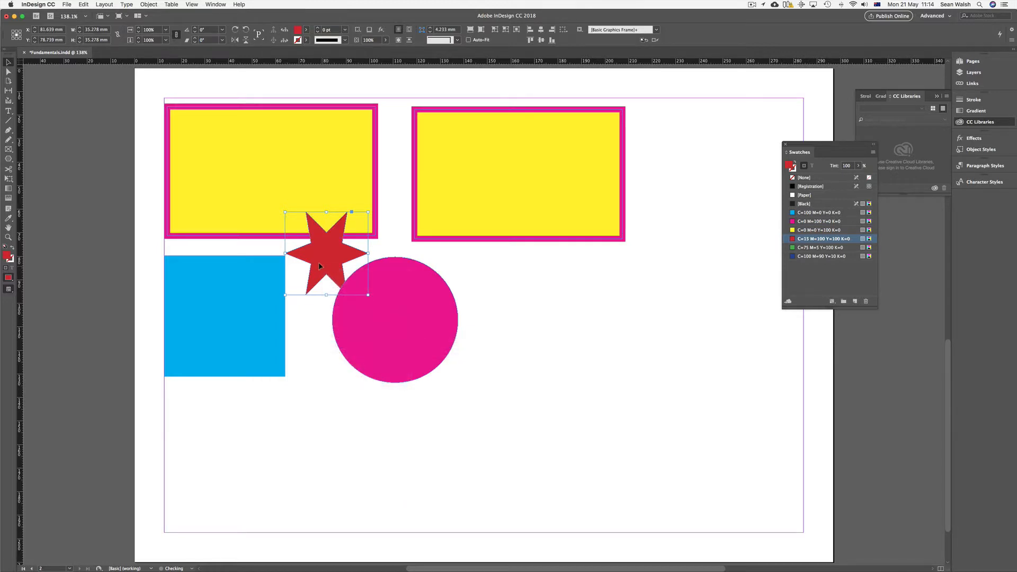
- Move the star to overlap the right rectangle's lower-left corner and the circle, and bring it to the front
drag(312, 253, 429, 253)
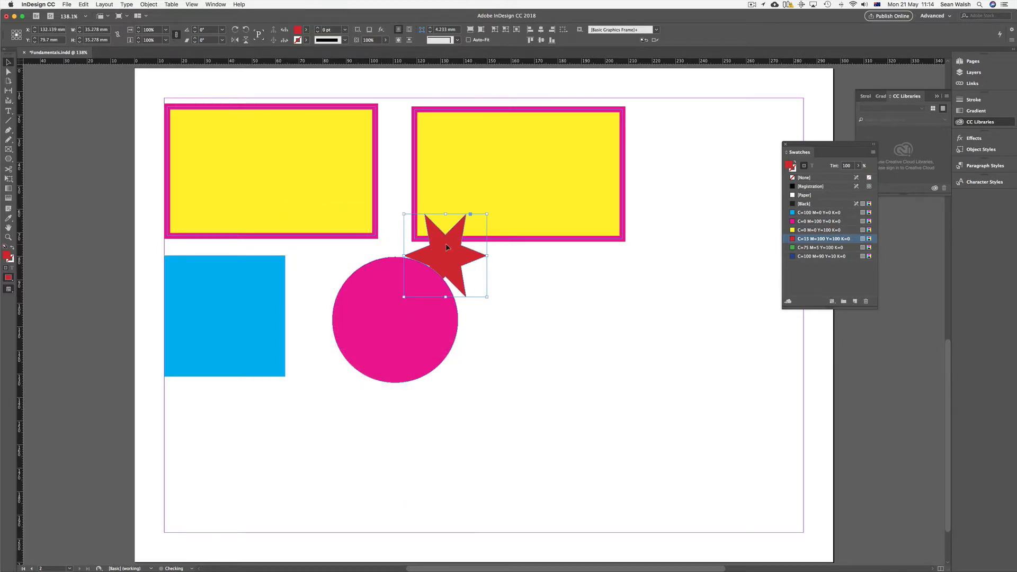
right_click(440, 256)
mouse_move(467, 334)
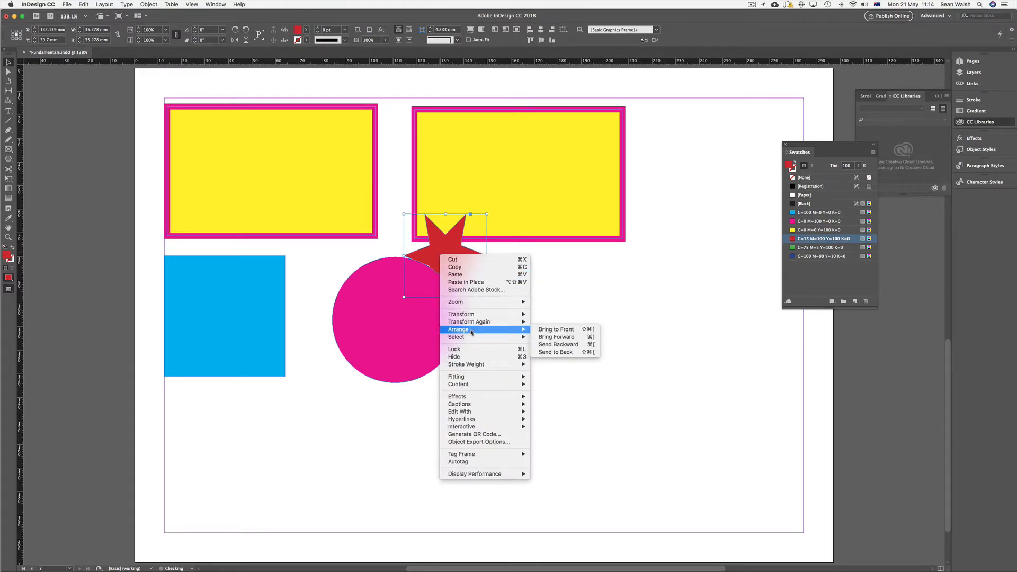
click(554, 333)
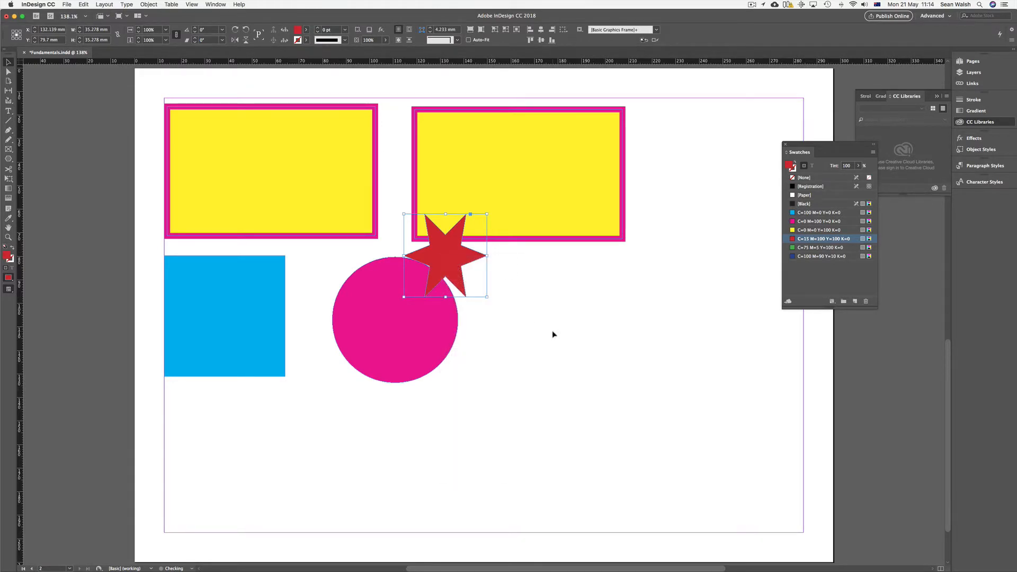
- Move the grouped rectangles up to the top margin and place the star clear of the circle on its right side
drag(454, 251, 481, 316)
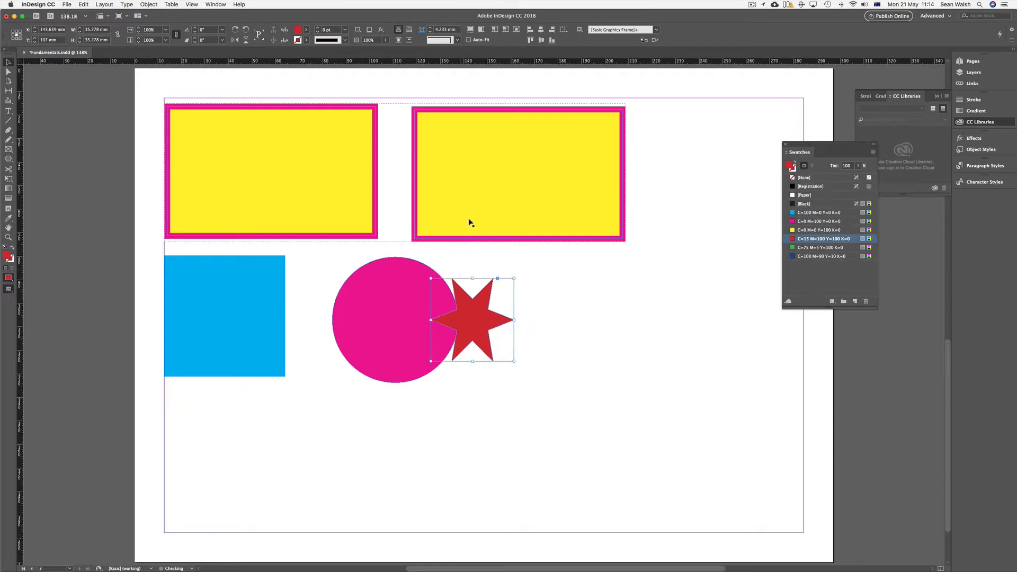
mouse_move(474, 210)
mouse_down()
mouse_move(461, 236)
mouse_move(480, 203)
mouse_up()
drag(499, 319, 526, 329)
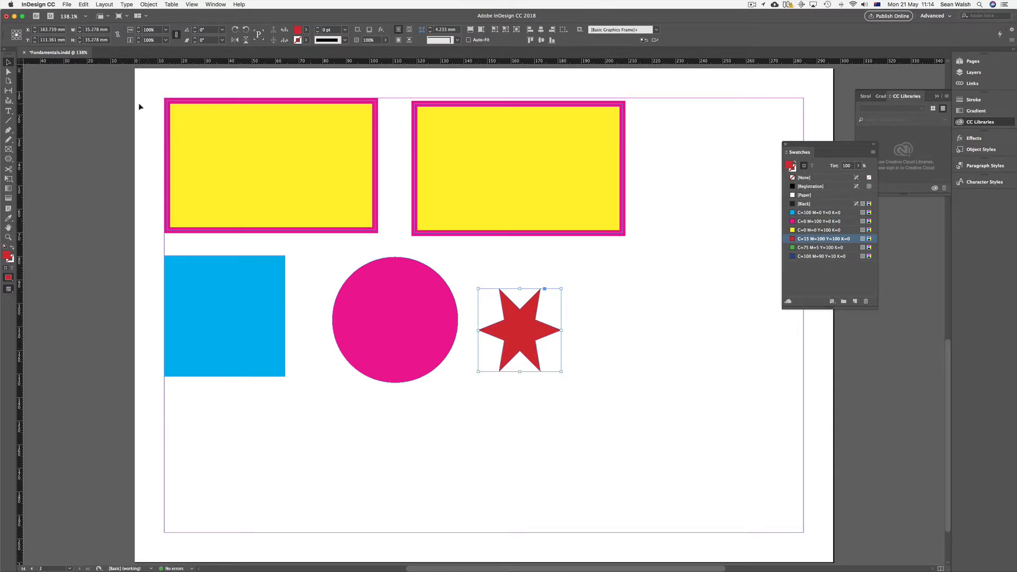
- Select all shapes on page 2, group them, and move the whole group slightly down and right
drag(139, 104, 642, 453)
drag(437, 329, 459, 340)
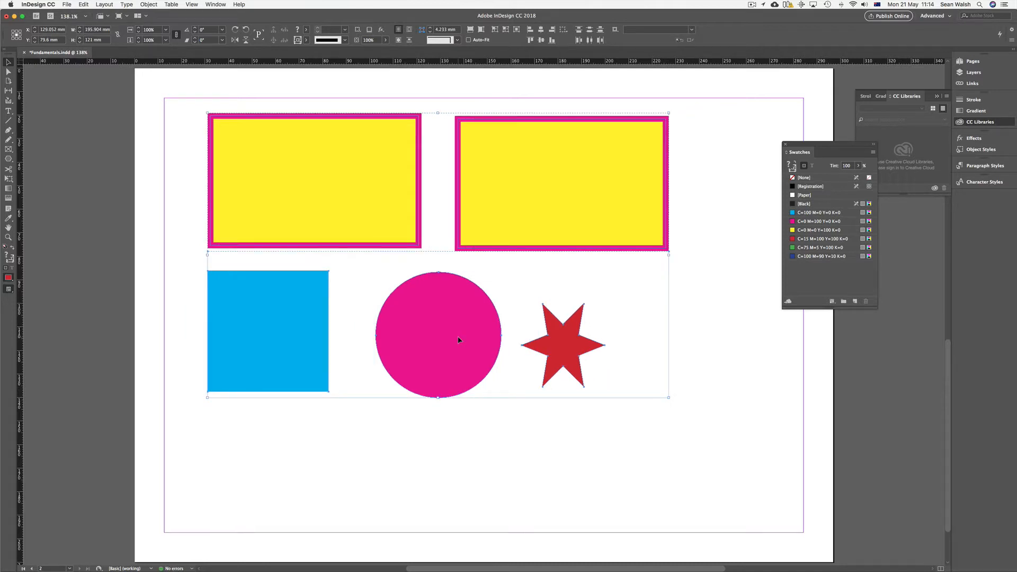
key(super+g)
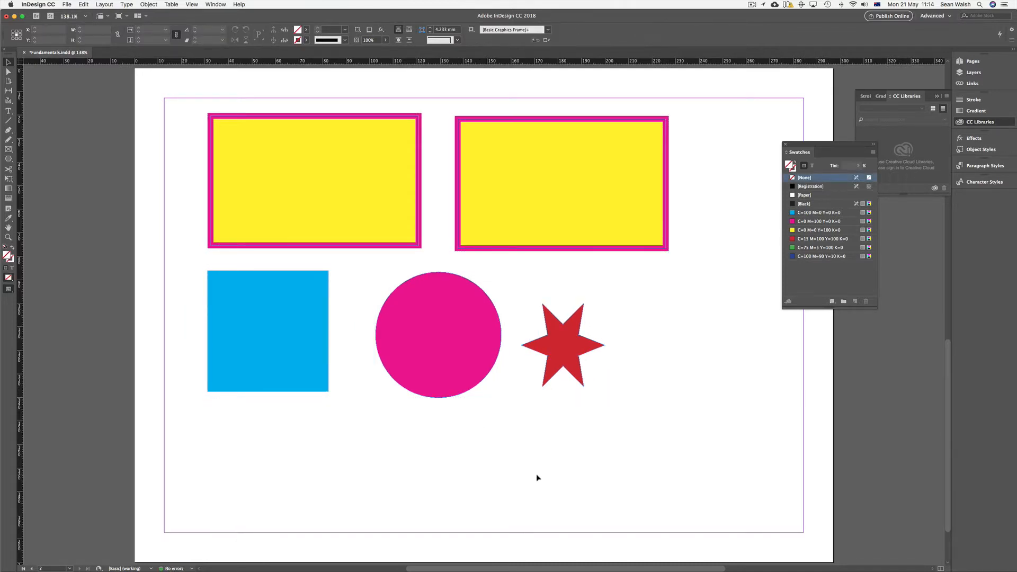
drag(447, 301, 451, 321)
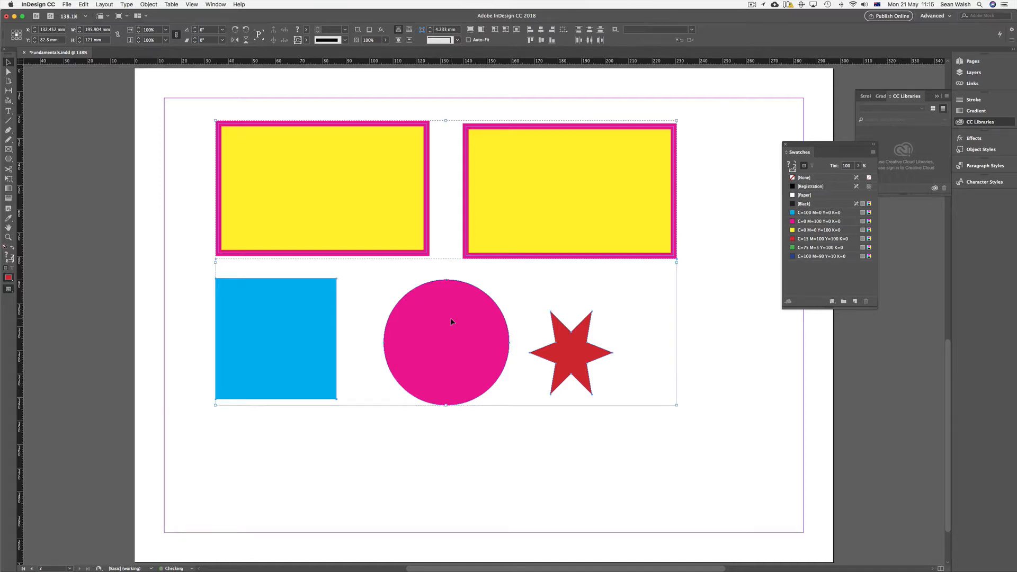
- Move the star, circle and blue square individually, shifting each slightly right and up, and leave them deselected
click(721, 330)
drag(599, 356, 622, 348)
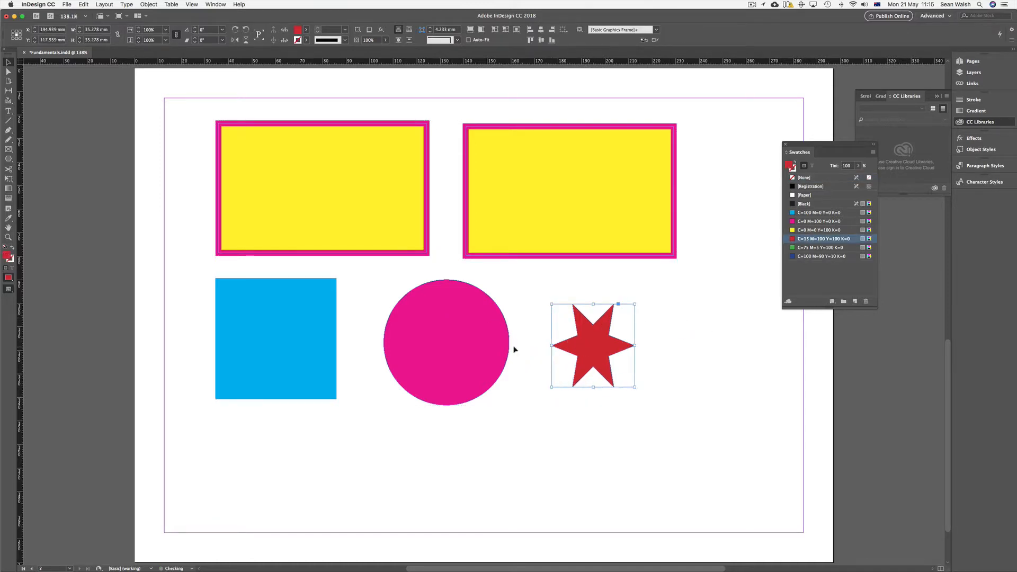
drag(483, 347, 496, 345)
drag(274, 336, 281, 333)
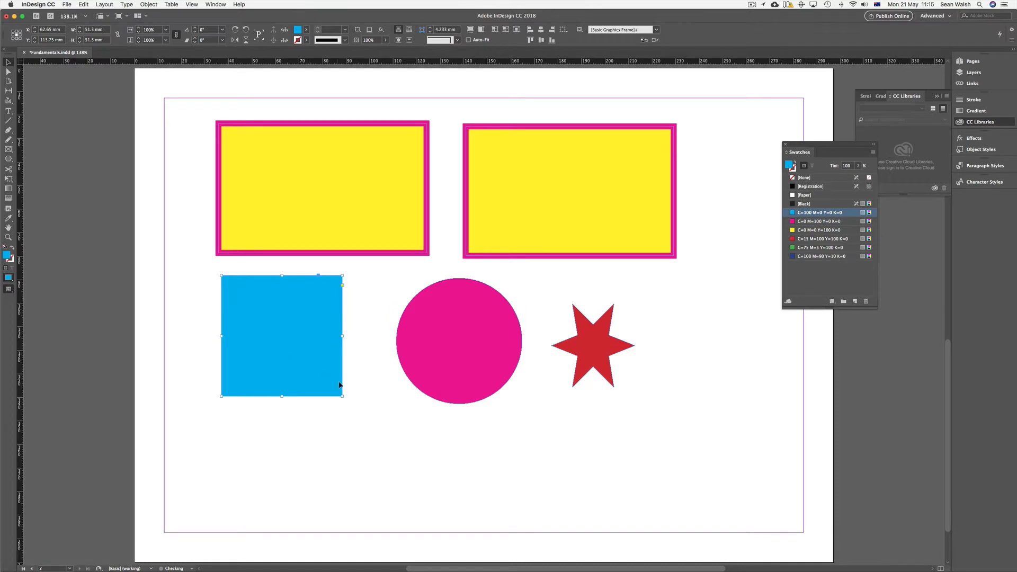
click(361, 391)
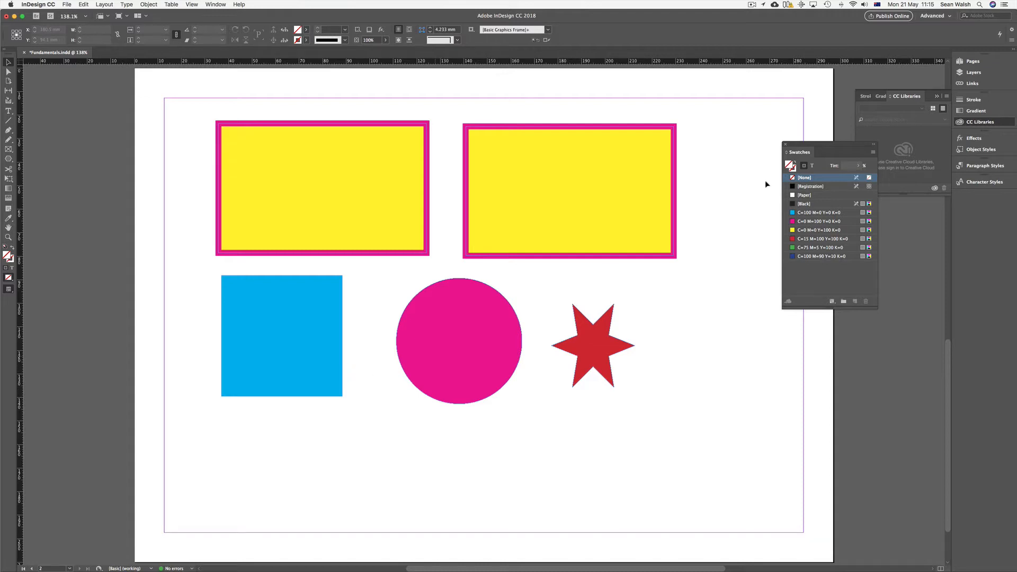
- Add a third page and draw a text frame about 101 × 117 mm from its upper-left margin corner
click(866, 125)
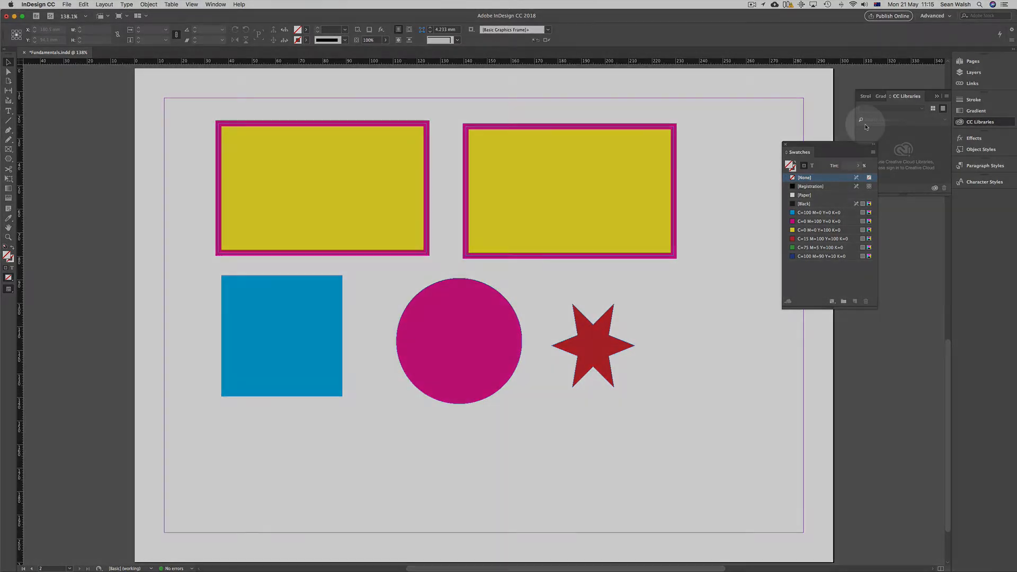
click(973, 61)
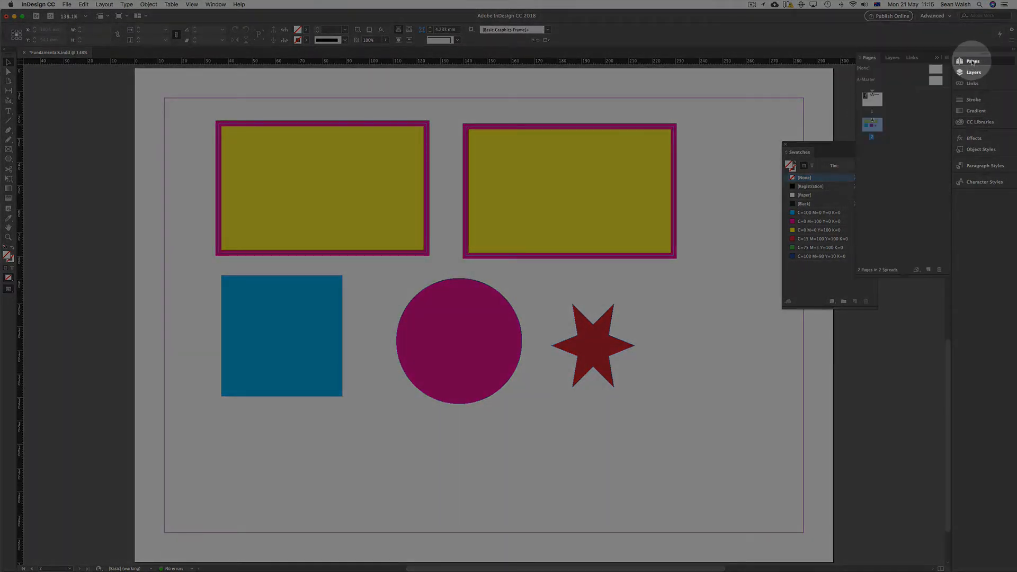
click(929, 270)
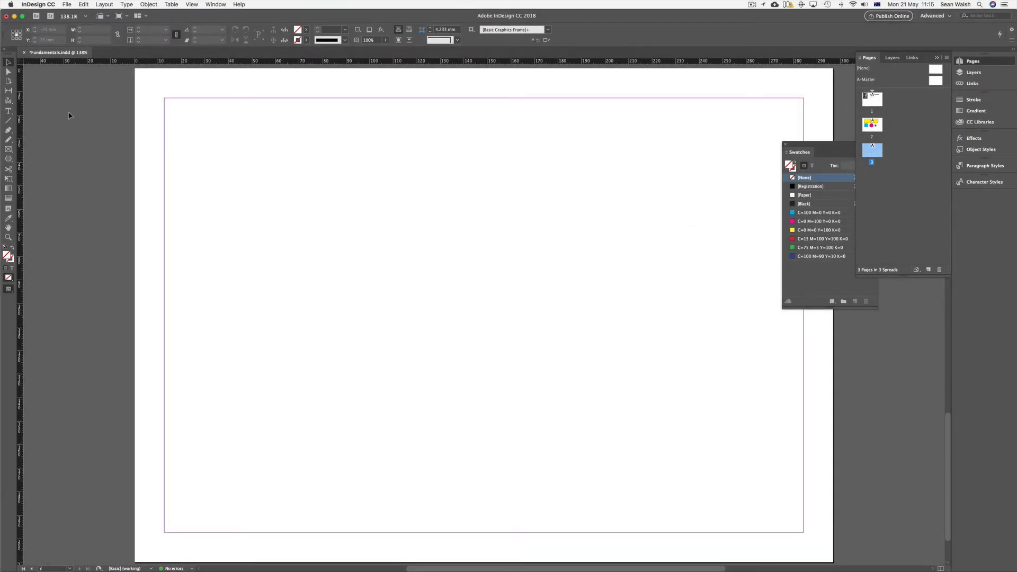
click(8, 111)
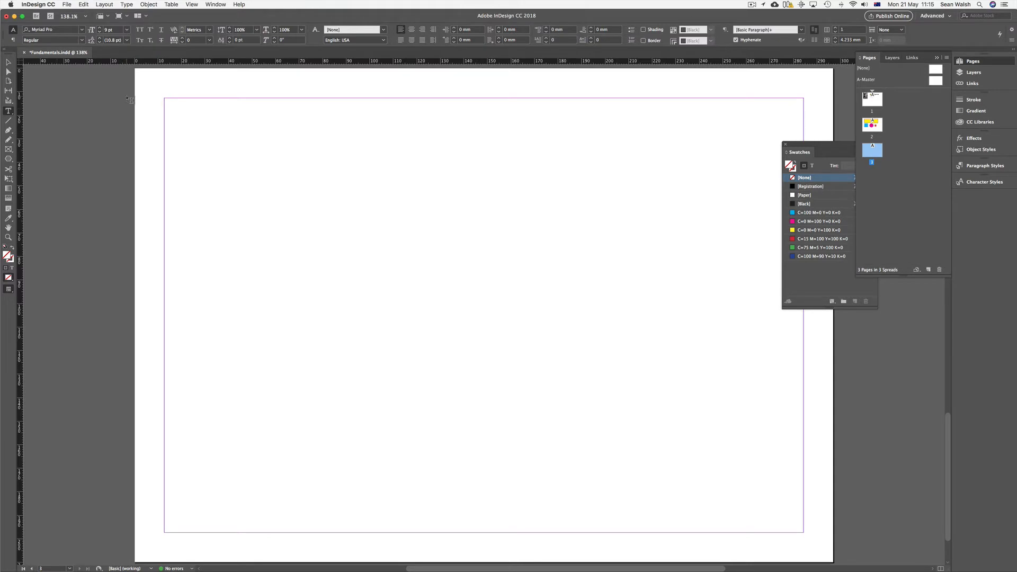
drag(165, 98, 401, 374)
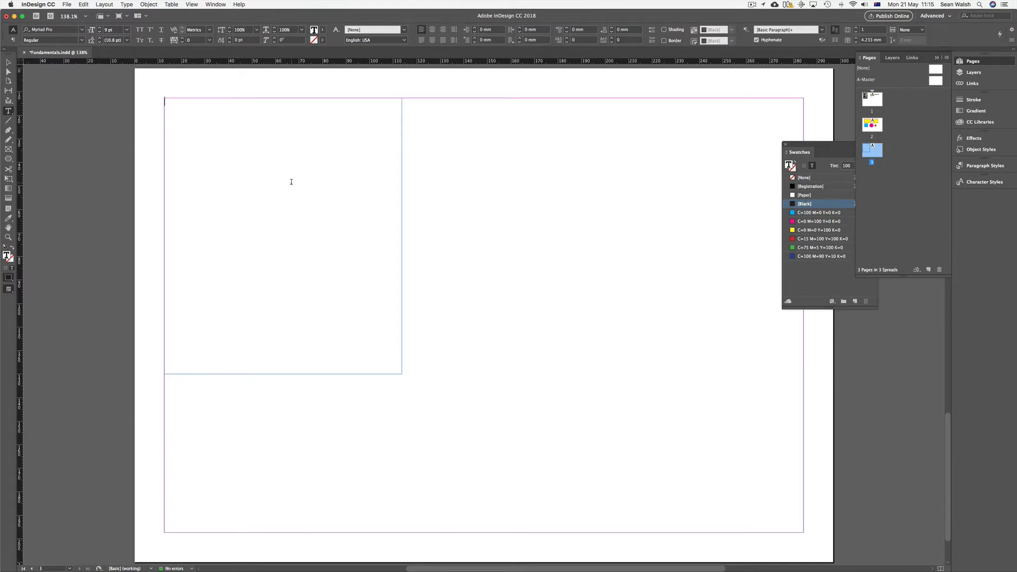
text(zvdsvs)
key(BackSpace)
key(BackSpace)
key(BackSpace)
key(BackSpace)
key(BackSpace)
key(BackSpace)
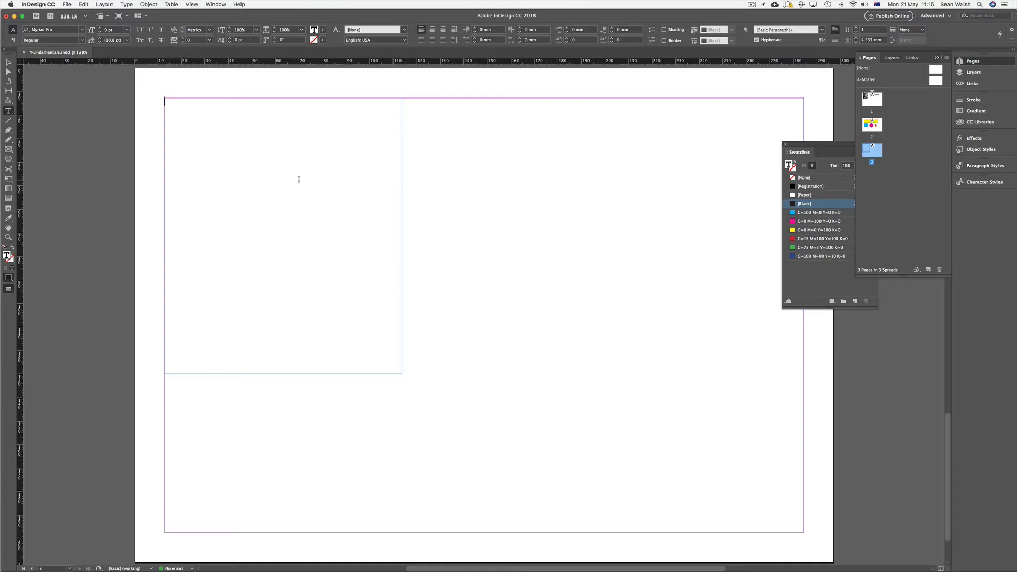
- Fill the text frame with placeholder text and insert a paragraph break after "sinihit" in the first line
click(127, 4)
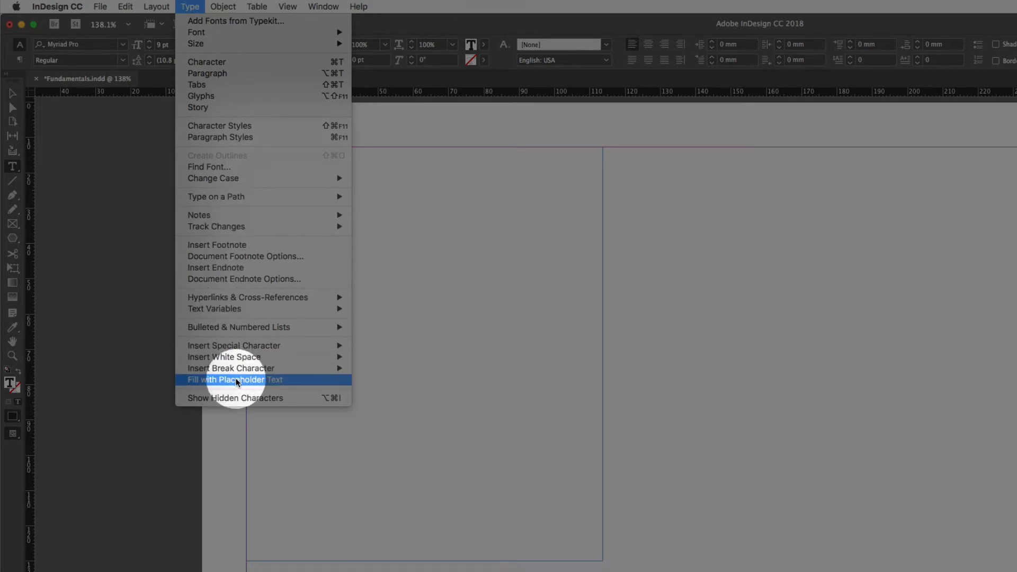
click(237, 379)
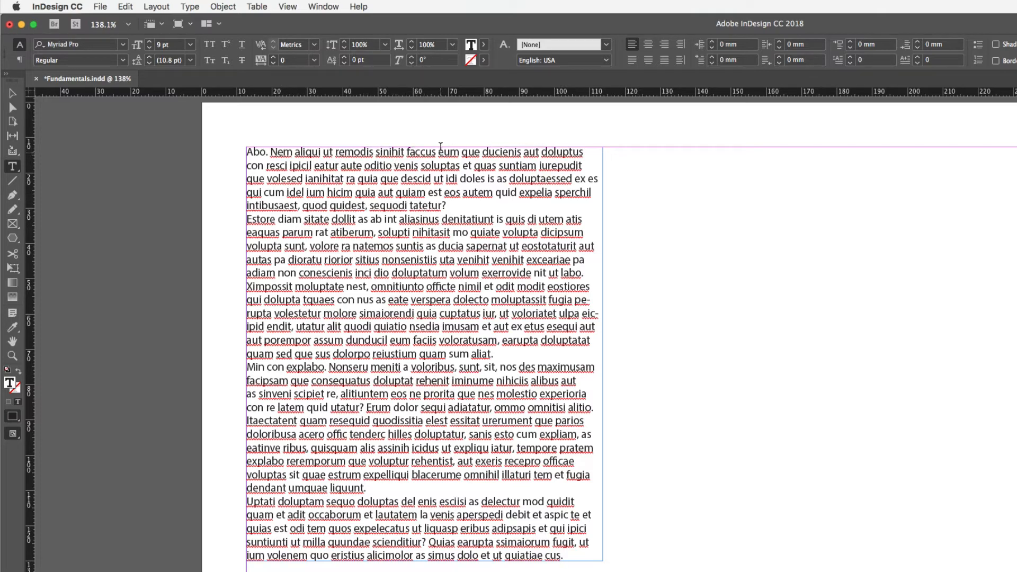
click(408, 151)
key(Return)
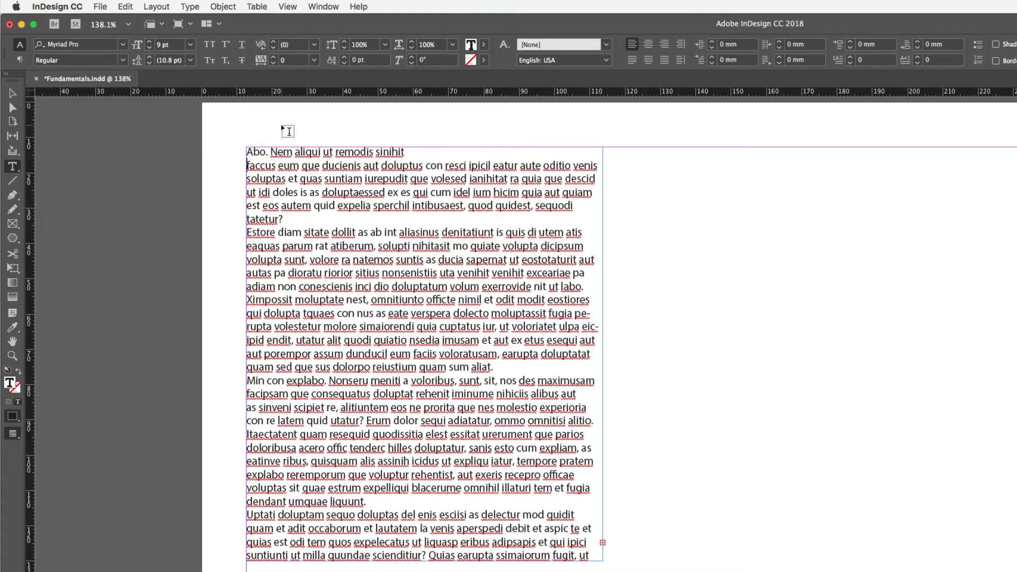
- Show the hidden characters in the placeholder text
click(189, 7)
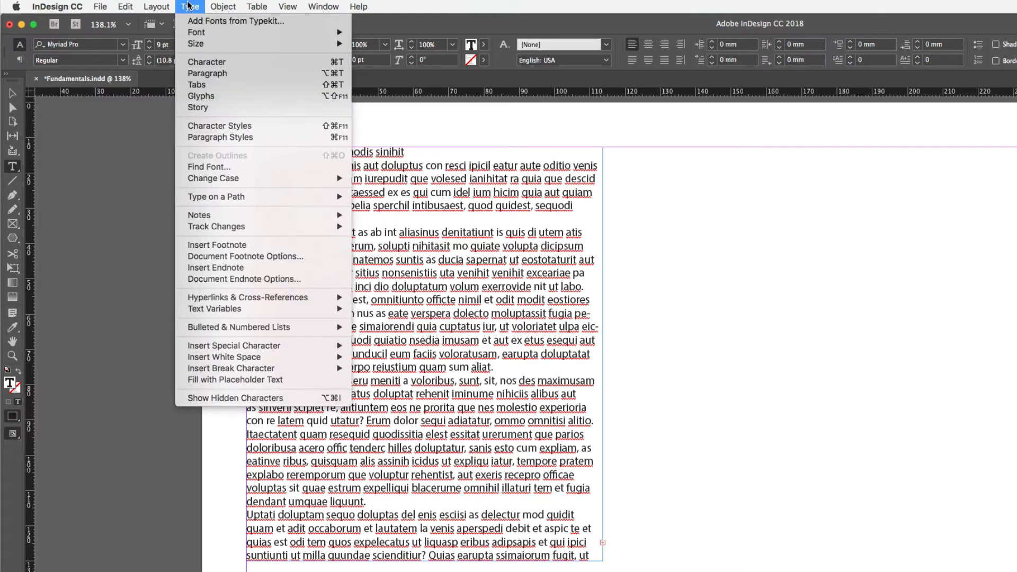
click(231, 397)
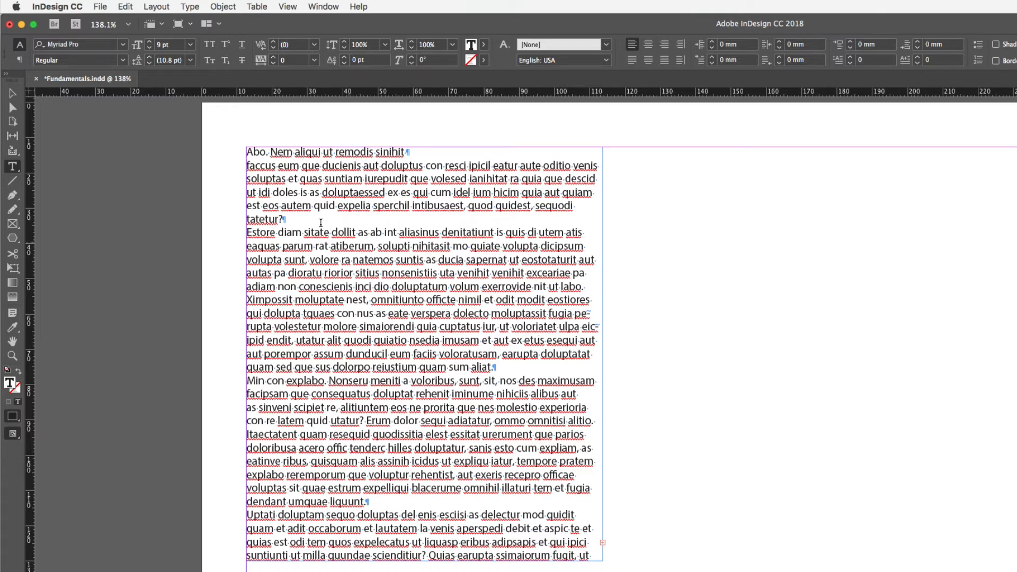
- Format the first line as a heading in Bold, 15 pt, All Caps
drag(247, 151, 443, 150)
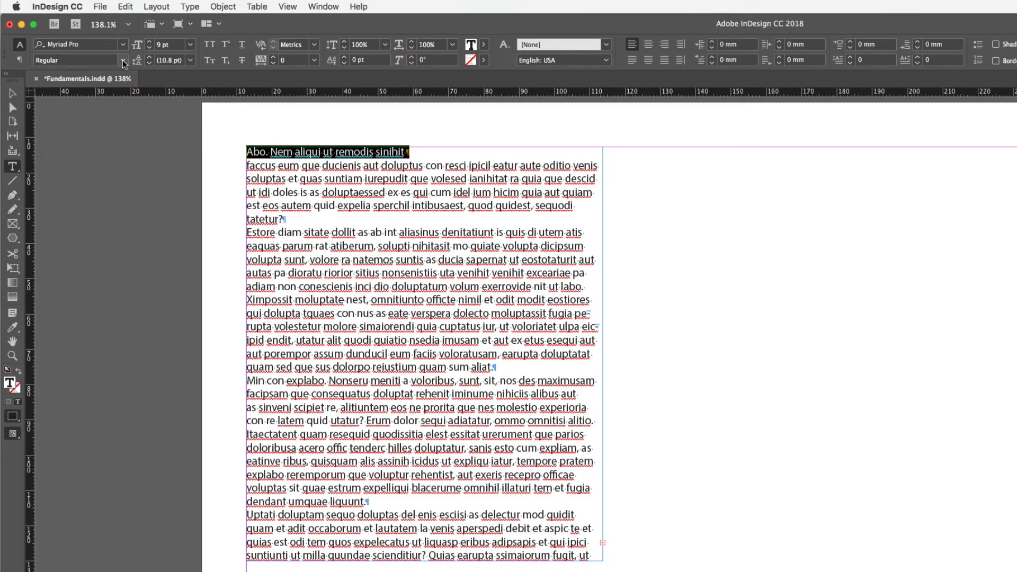
click(123, 60)
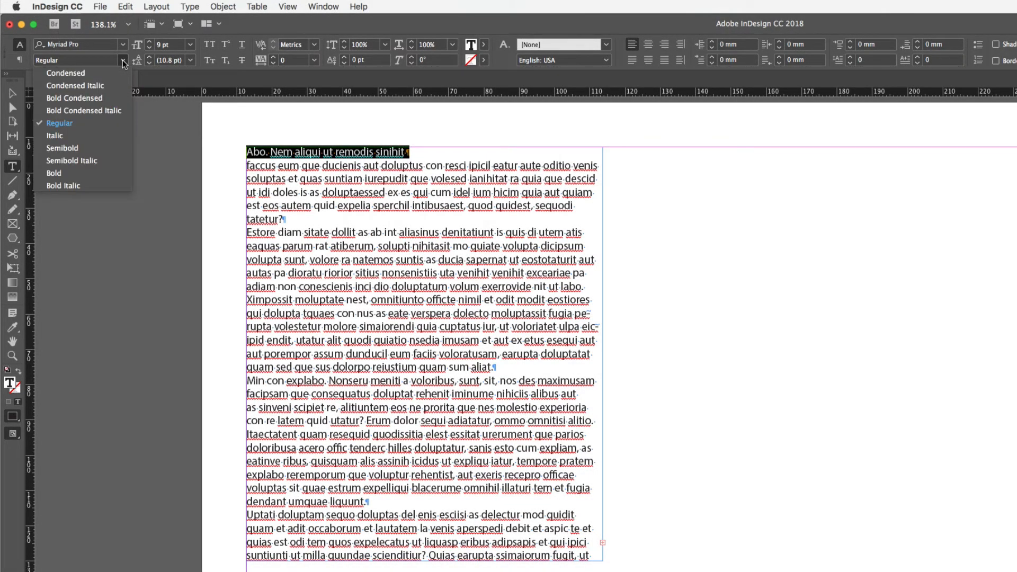
click(78, 173)
click(149, 41)
click(150, 42)
click(149, 41)
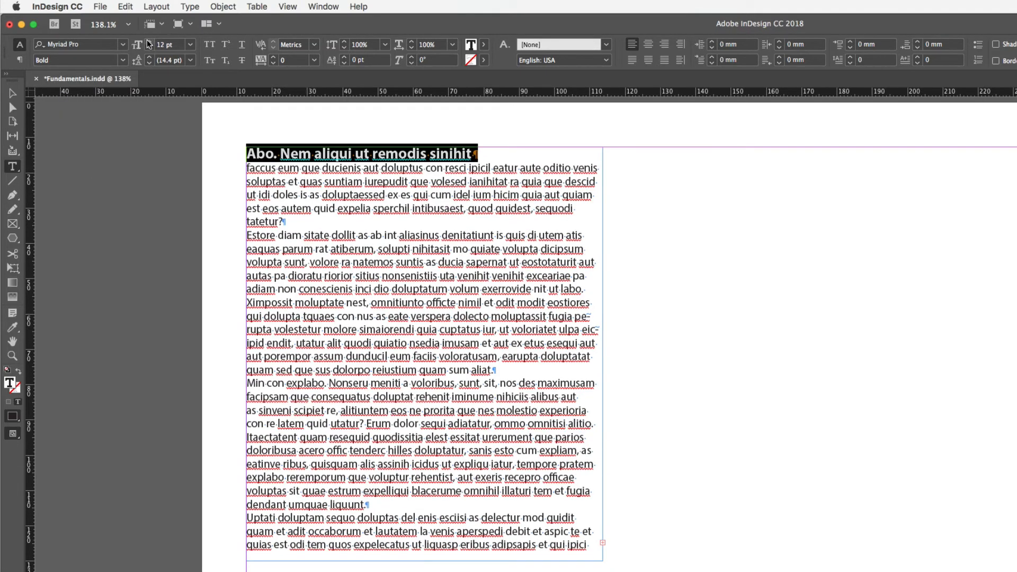
click(150, 41)
click(150, 42)
click(150, 41)
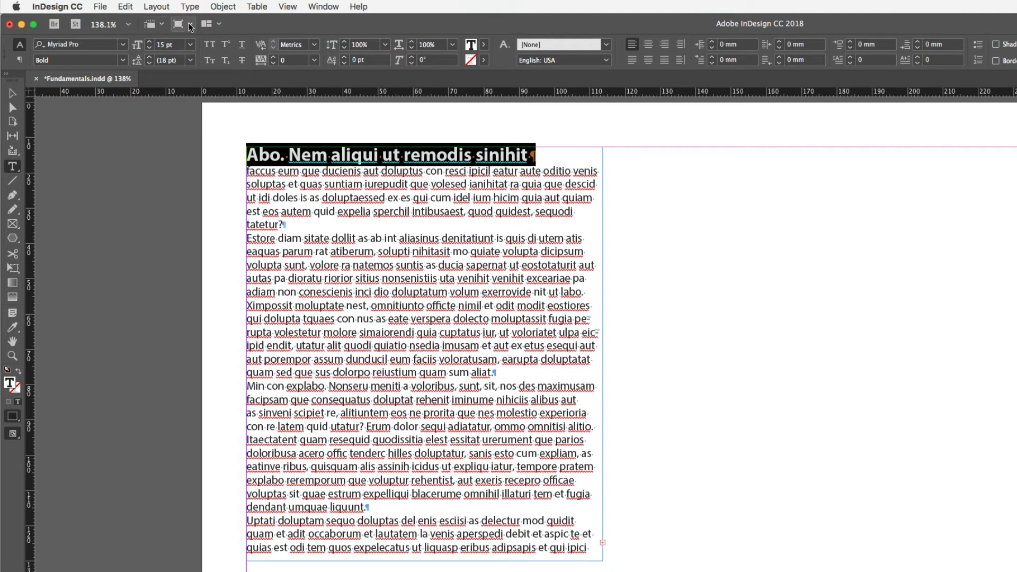
click(209, 45)
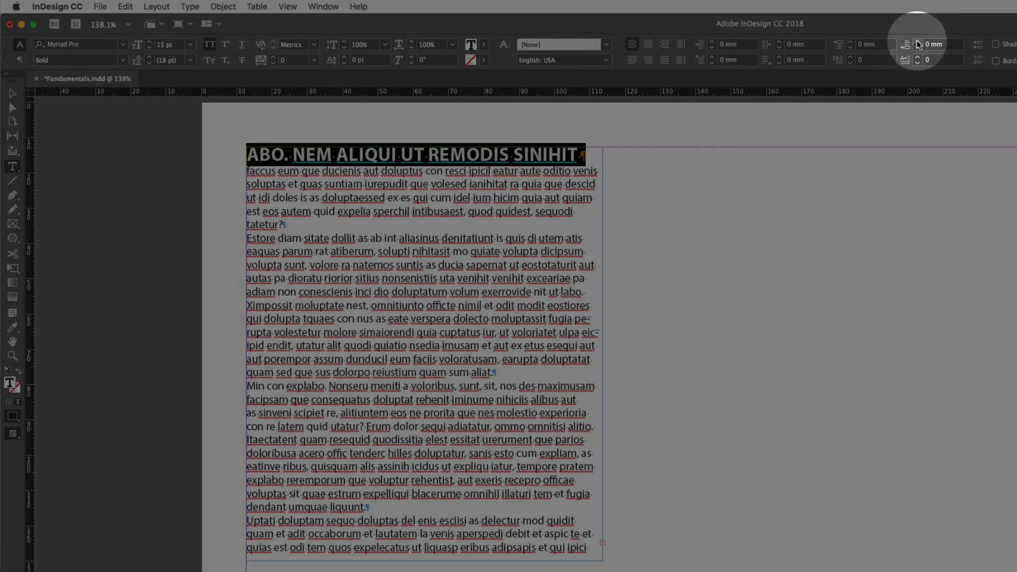
- Set the heading's space after to 4 mm and colour its text with the magenta swatch C=0 M=100 Y=0 K=0
click(918, 41)
click(918, 42)
click(918, 42)
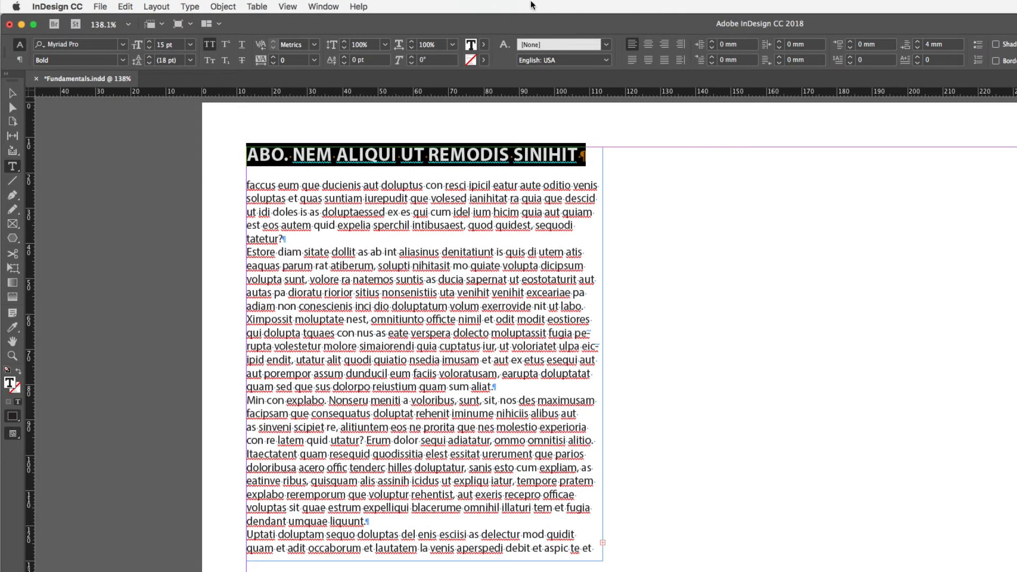
click(484, 46)
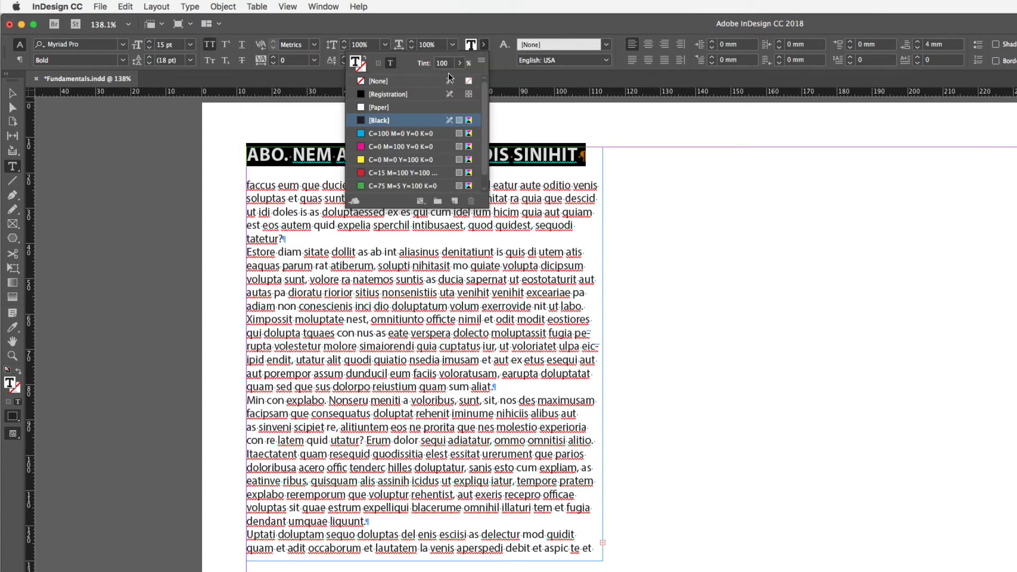
click(399, 147)
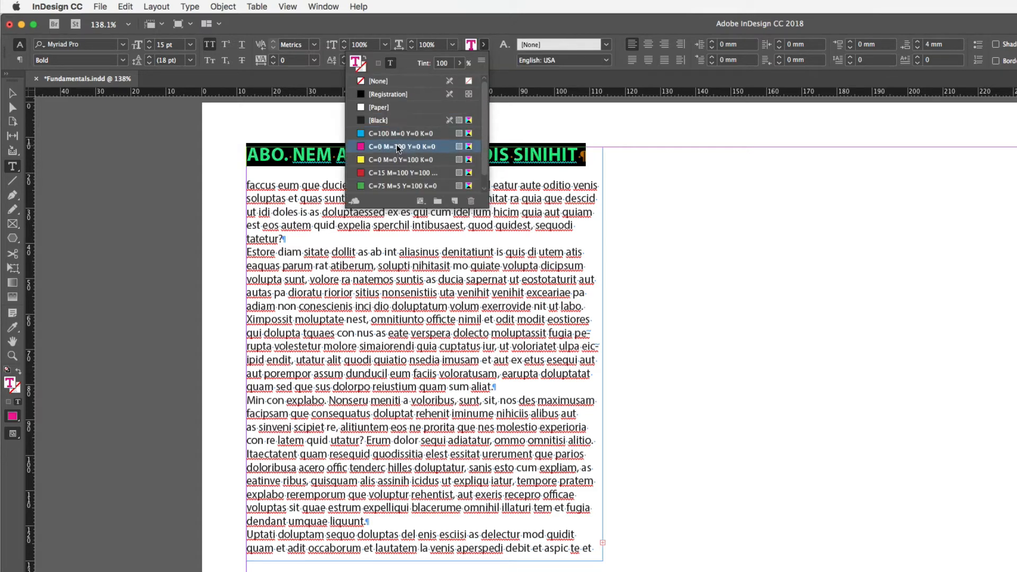
click(514, 20)
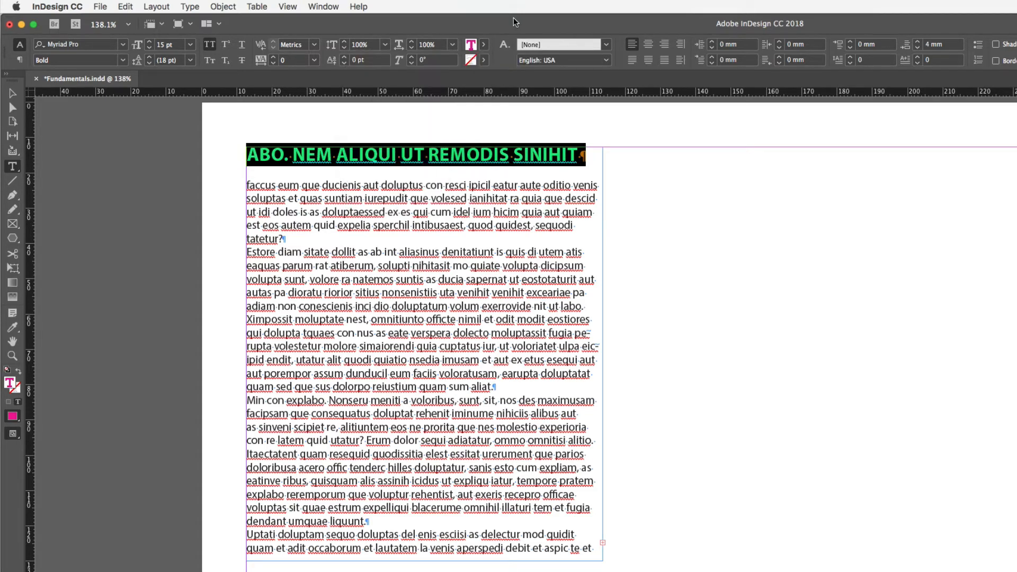
click(420, 180)
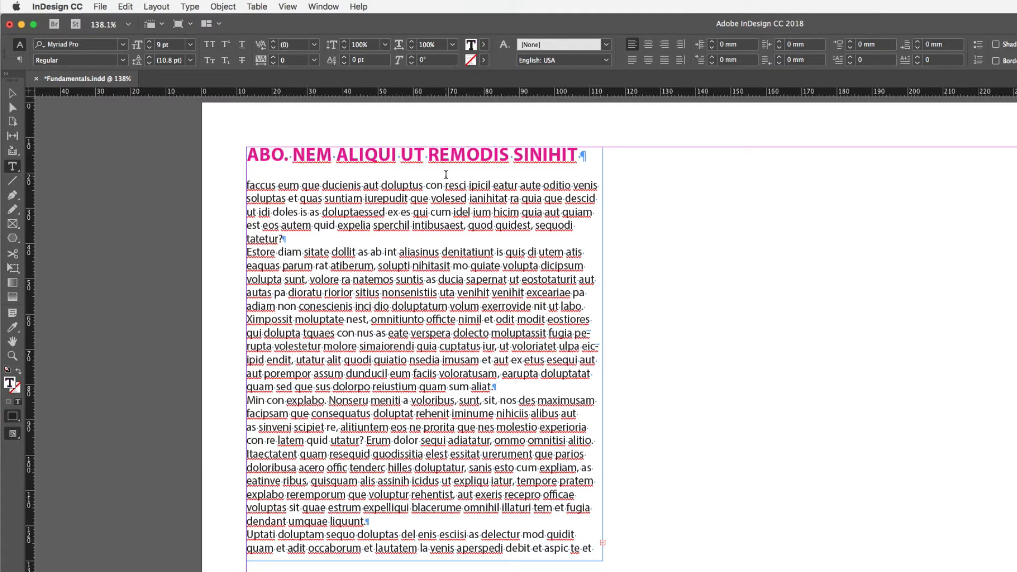
- Shrink the text frame to about 66 mm wide and 105 mm high, keeping its upper-left corner in place
click(12, 95)
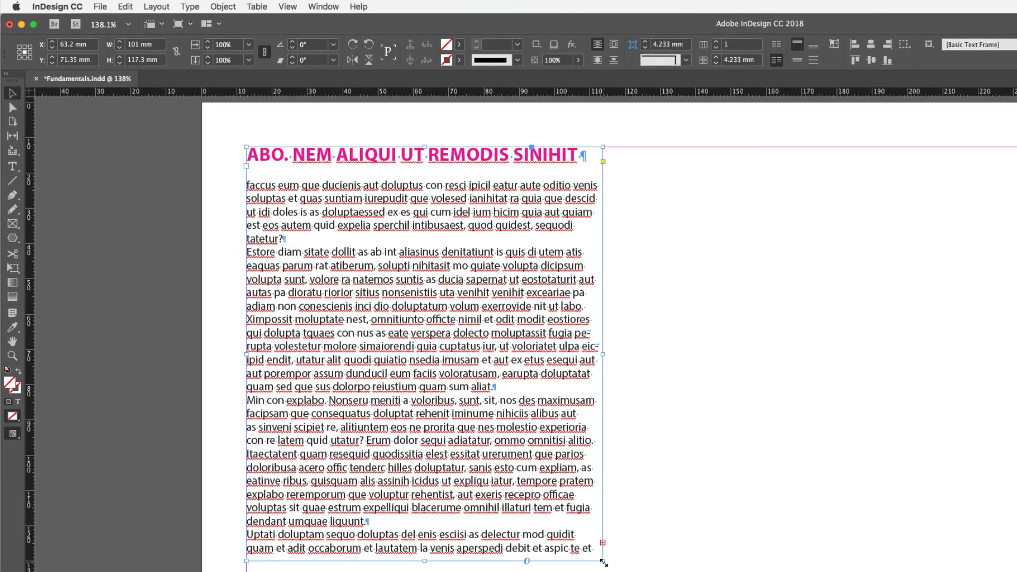
drag(602, 559, 480, 475)
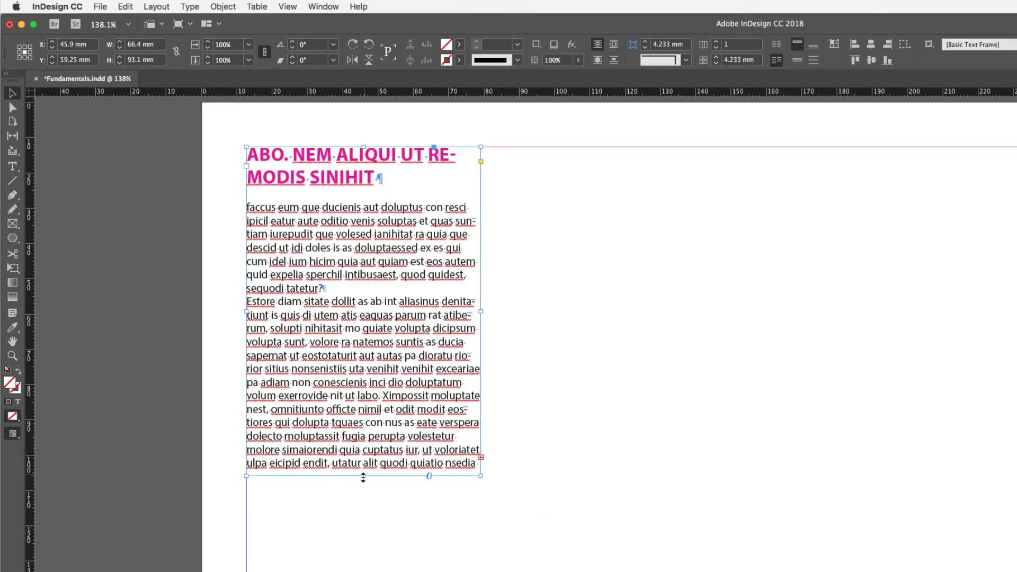
drag(364, 476, 359, 517)
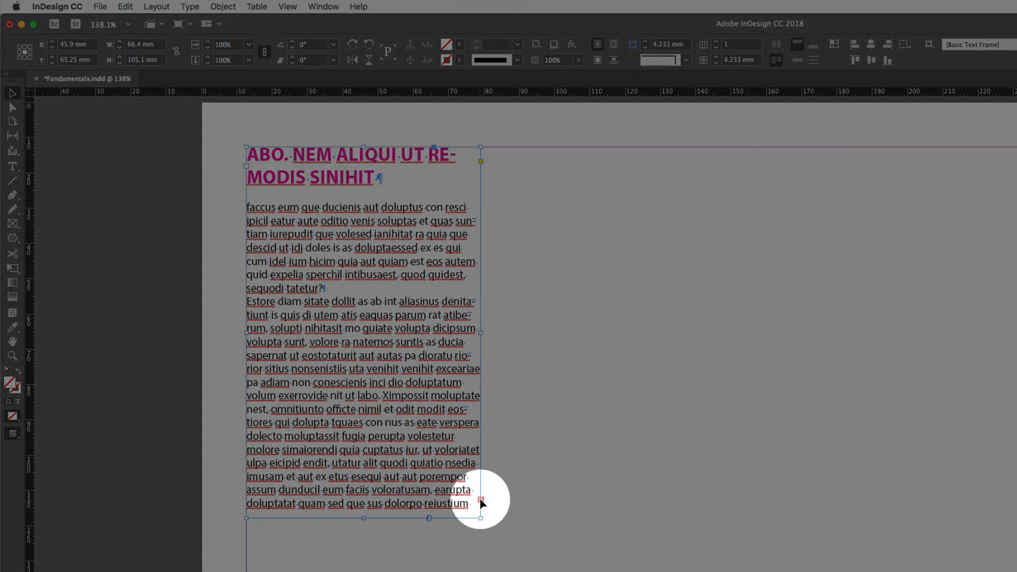
- Thread the overset text into a second frame about 55 × 108 mm and on into a third frame beside it
click(480, 500)
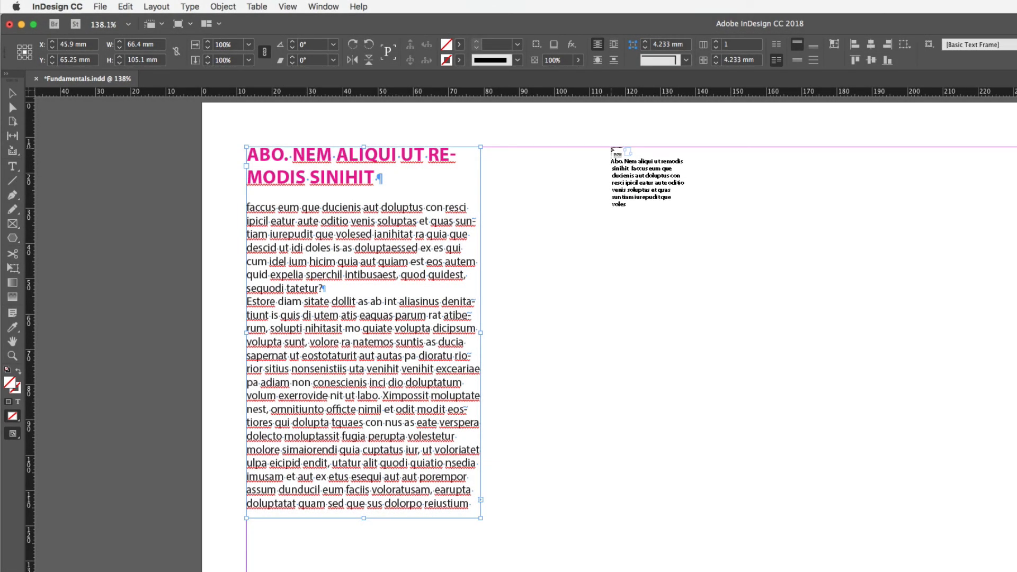
drag(612, 150, 804, 527)
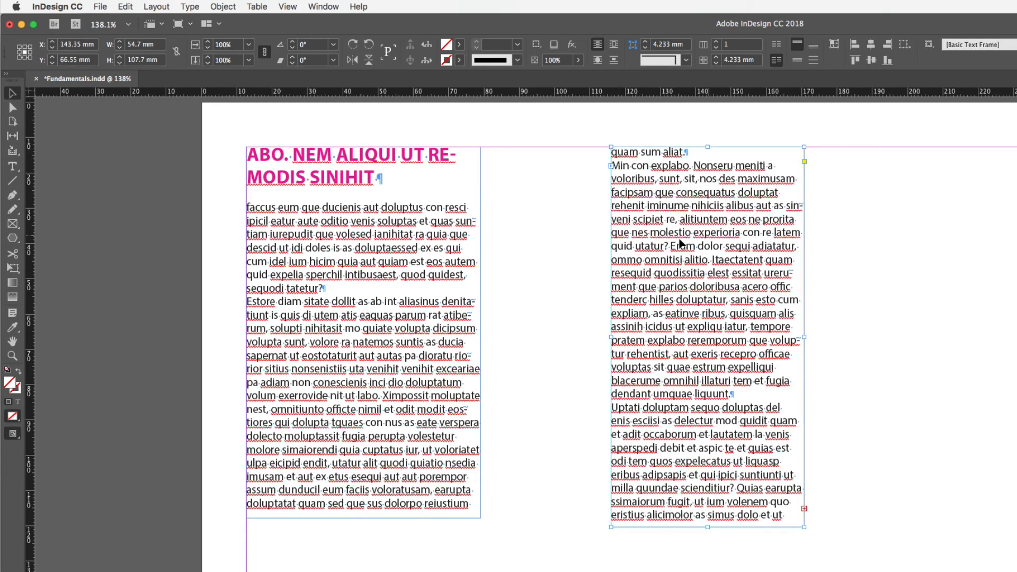
click(804, 509)
drag(882, 148, 1016, 544)
- Shorten the first text frame to about 66 mm high so more text flows into the threaded frames, and deselect it
click(388, 375)
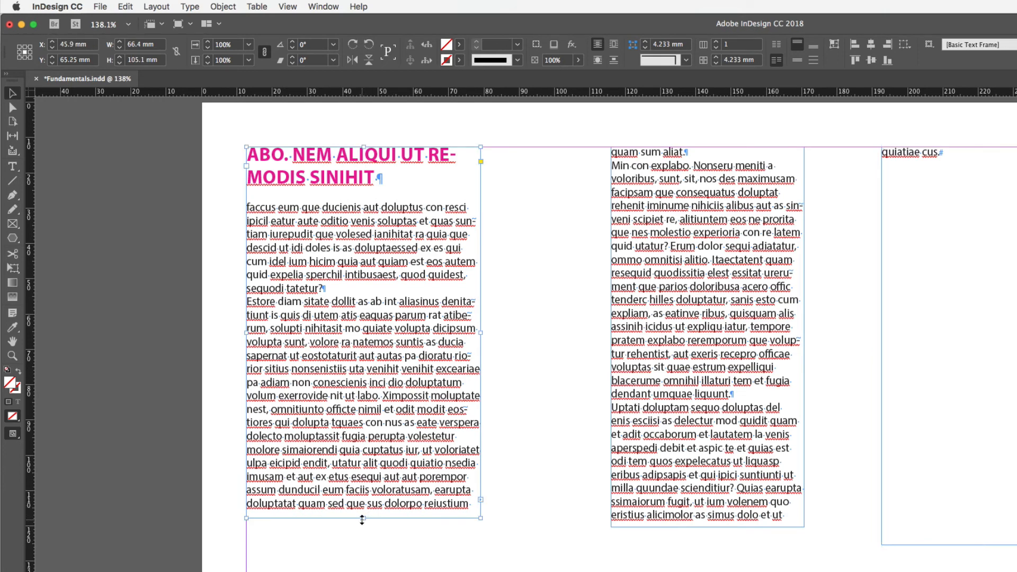
drag(364, 519, 365, 479)
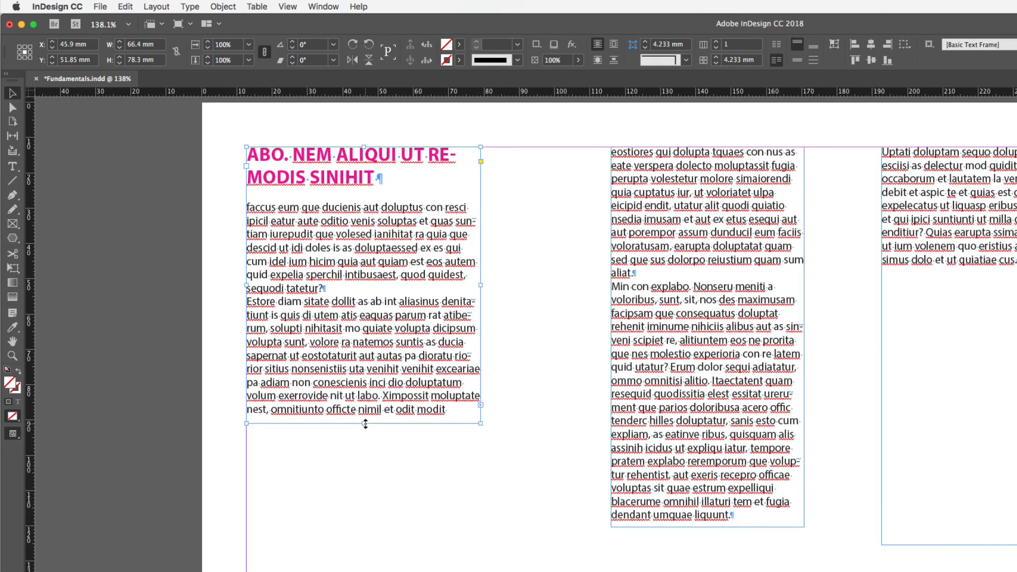
drag(366, 423, 368, 377)
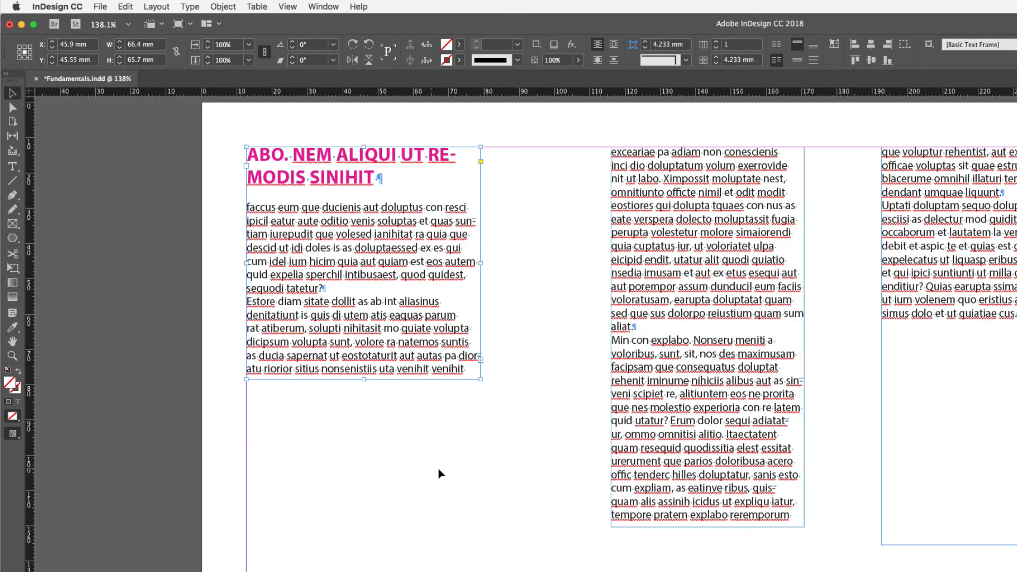
click(444, 471)
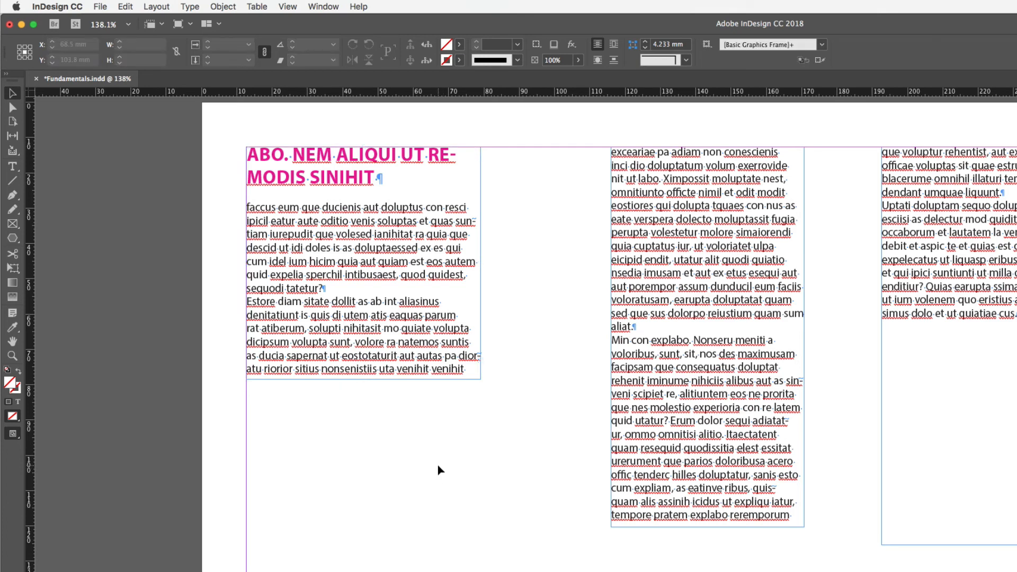